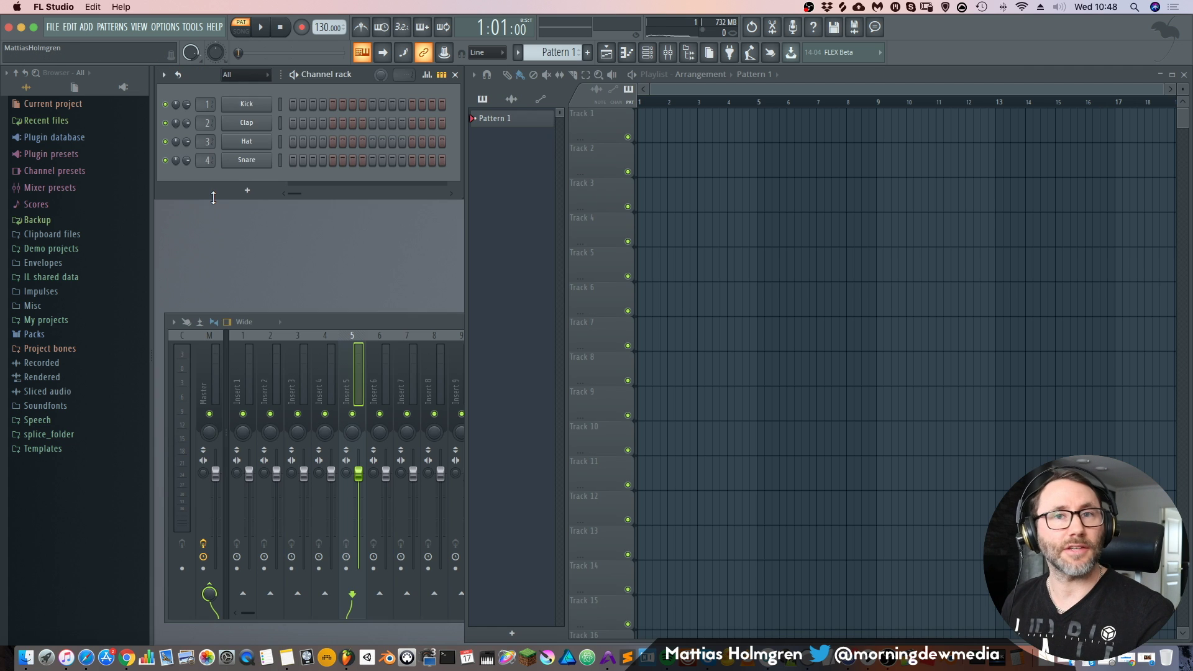
Add a Patcher channel, enlarge and reposition its map window, and try wiring From to To FL Studio
left_click(248, 192)
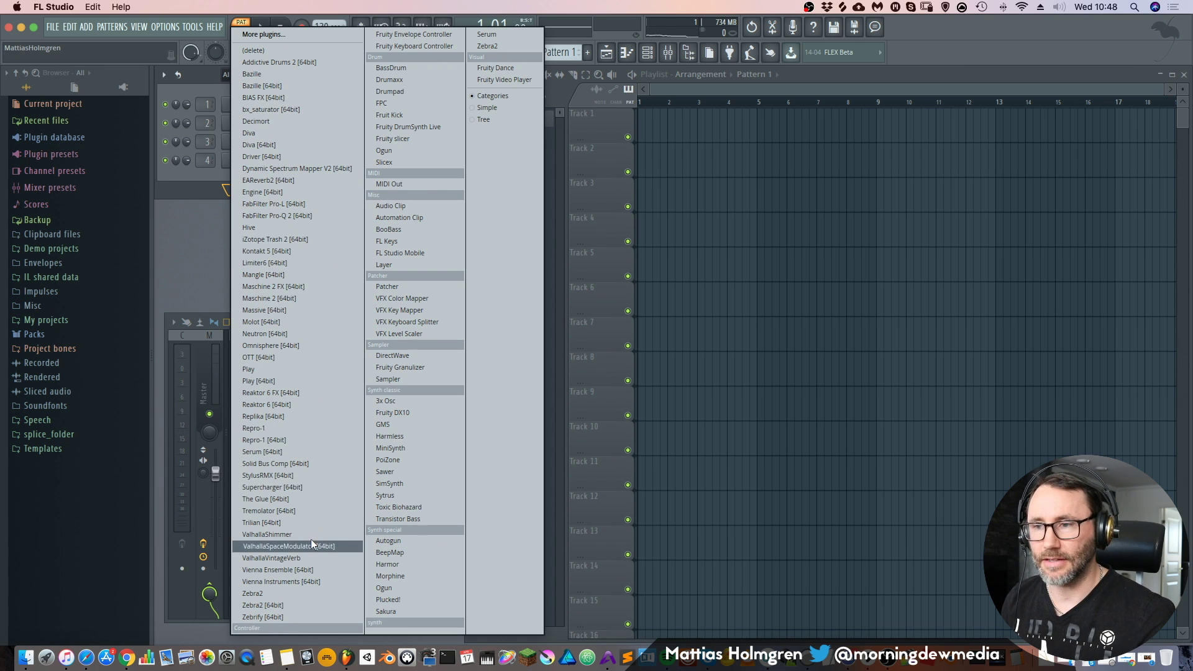
left_click(408, 285)
left_click_drag(597, 417, 1024, 586)
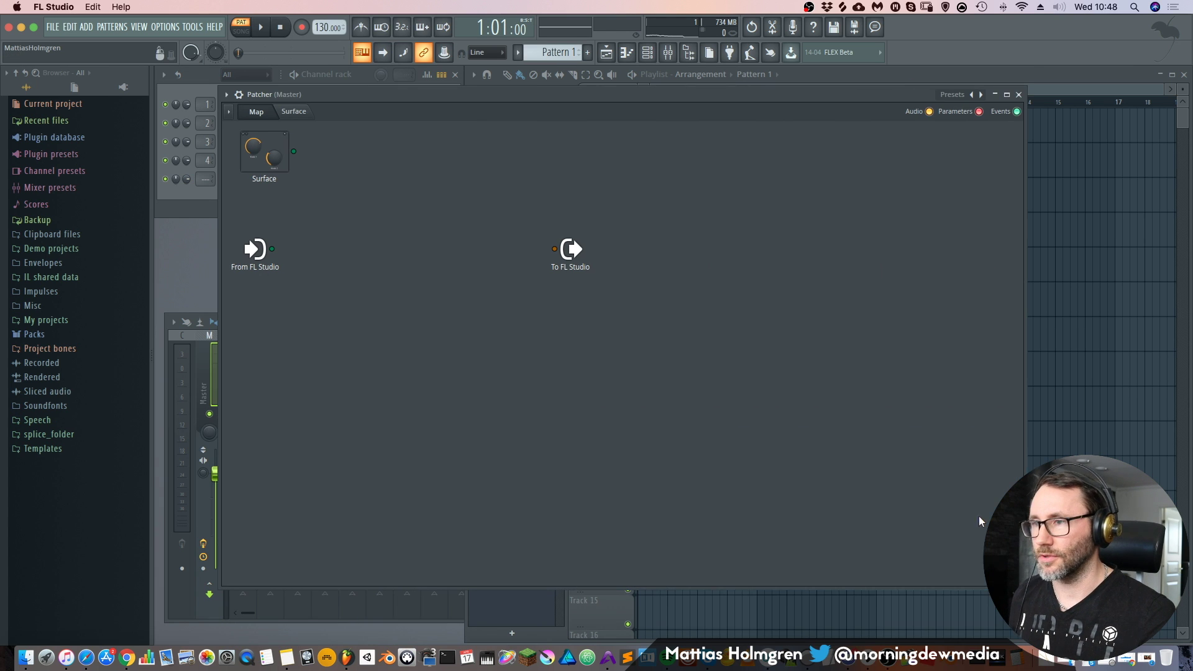
left_click_drag(652, 99, 598, 74)
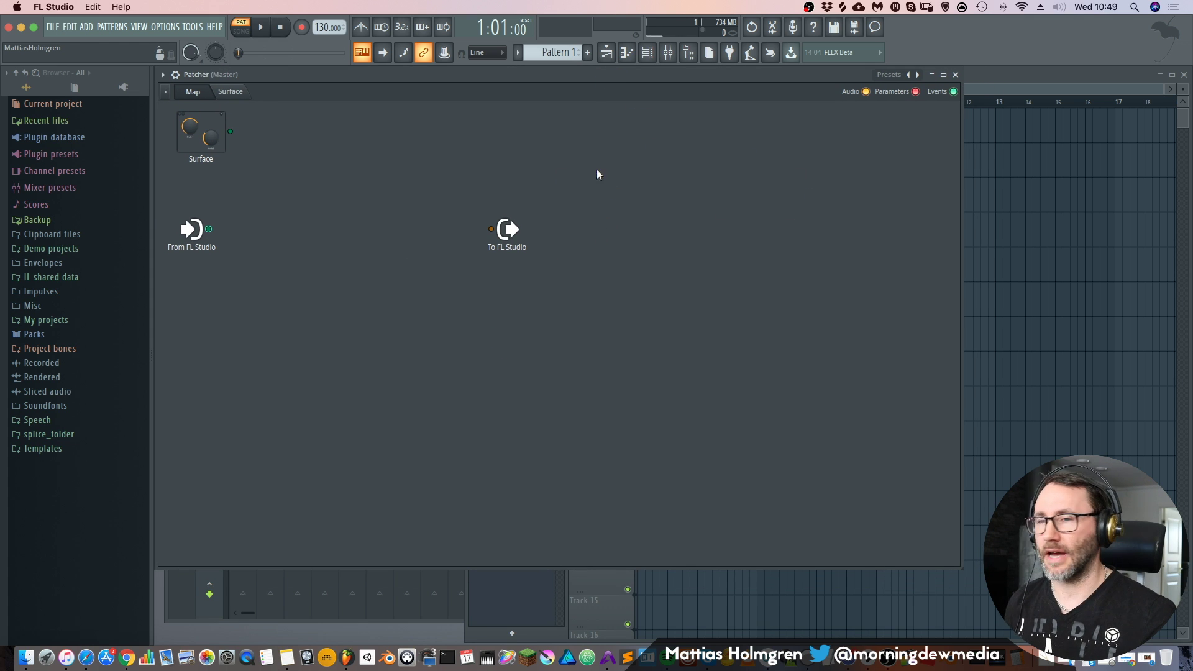
left_click_drag(342, 169, 491, 229)
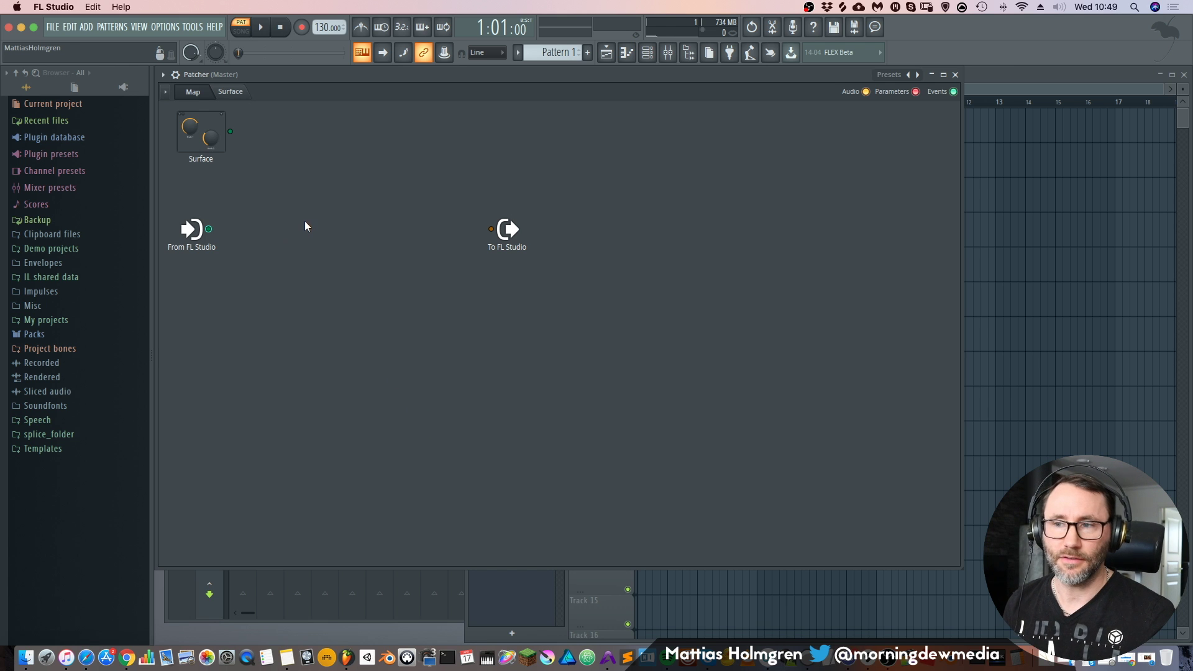
right_click(305, 223)
Add Zebra2 to the Patcher map between From FL Studio and To FL Studio, previewing its interface
mouse_move(397, 237)
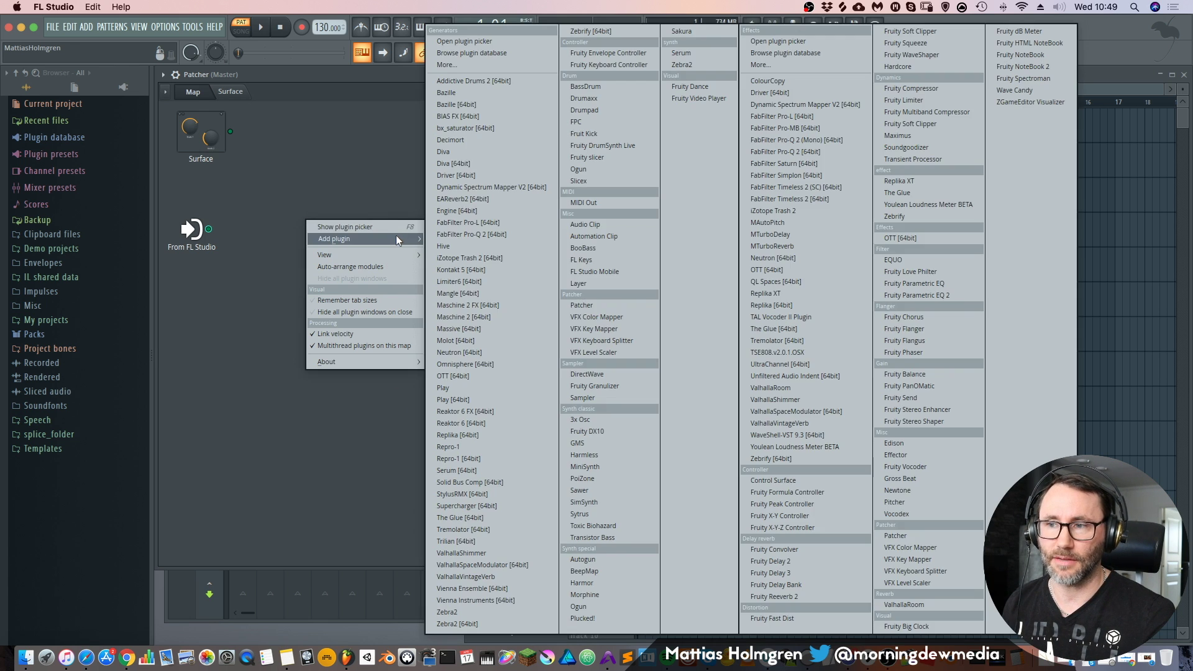
left_click(477, 620)
left_click_drag(544, 326, 344, 238)
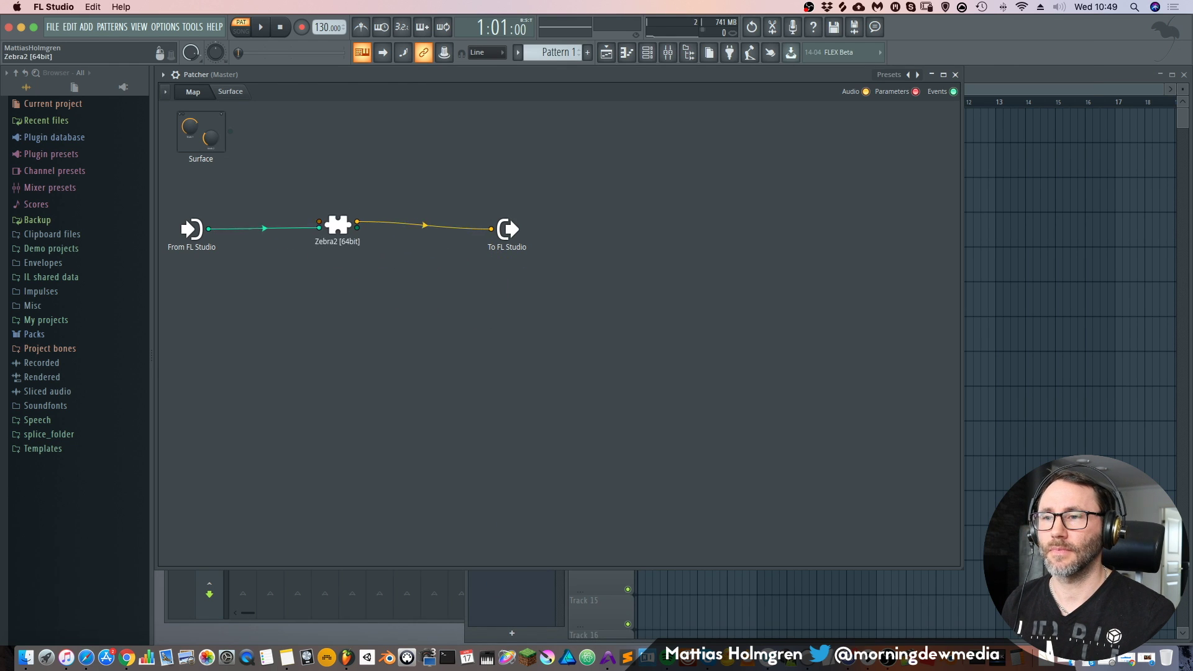
double_click(351, 228)
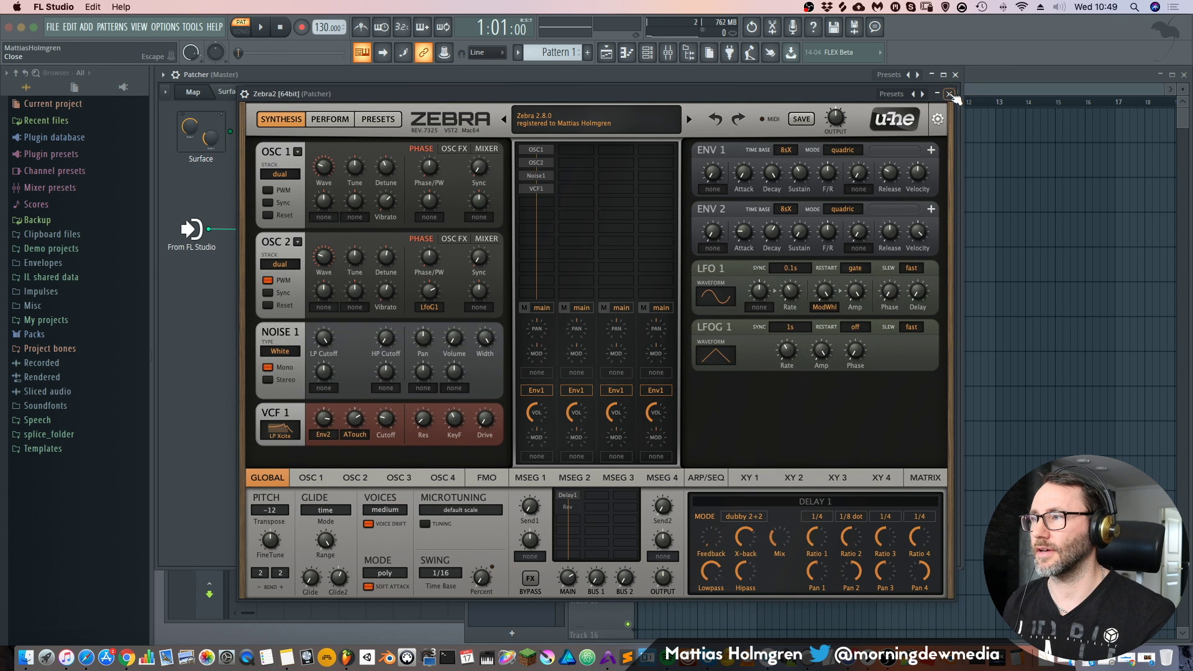
left_click(953, 88)
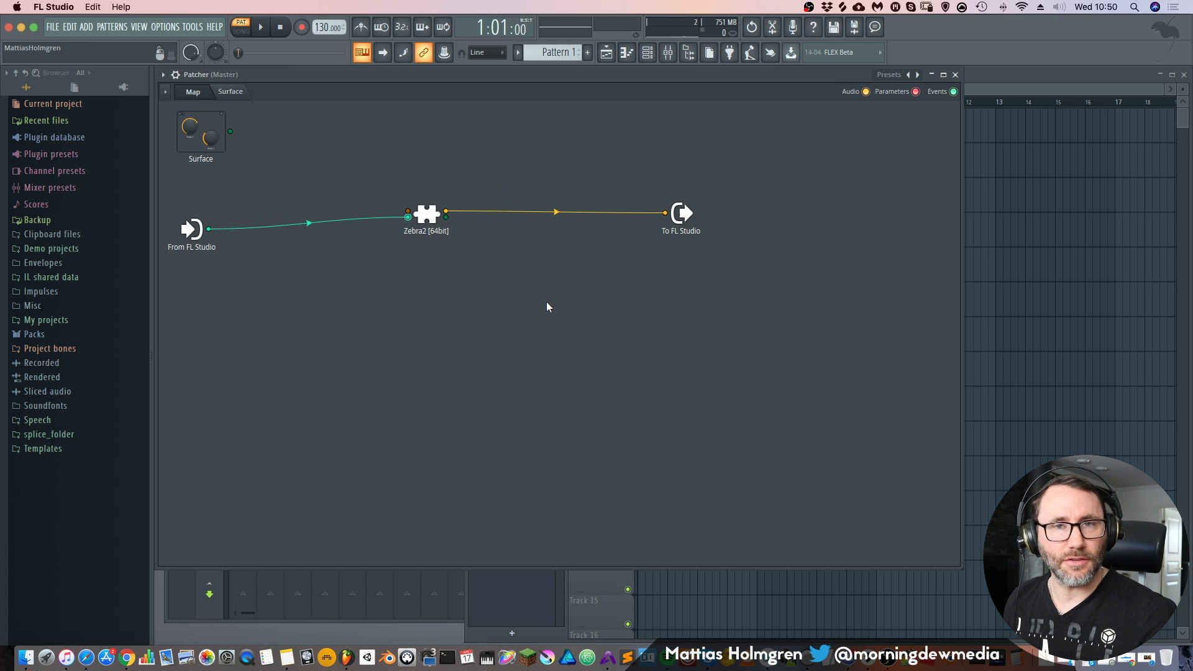
left_click(163, 75)
Load the AeroPad preset into Patcher and sweep its Surface XY pad
mouse_move(221, 118)
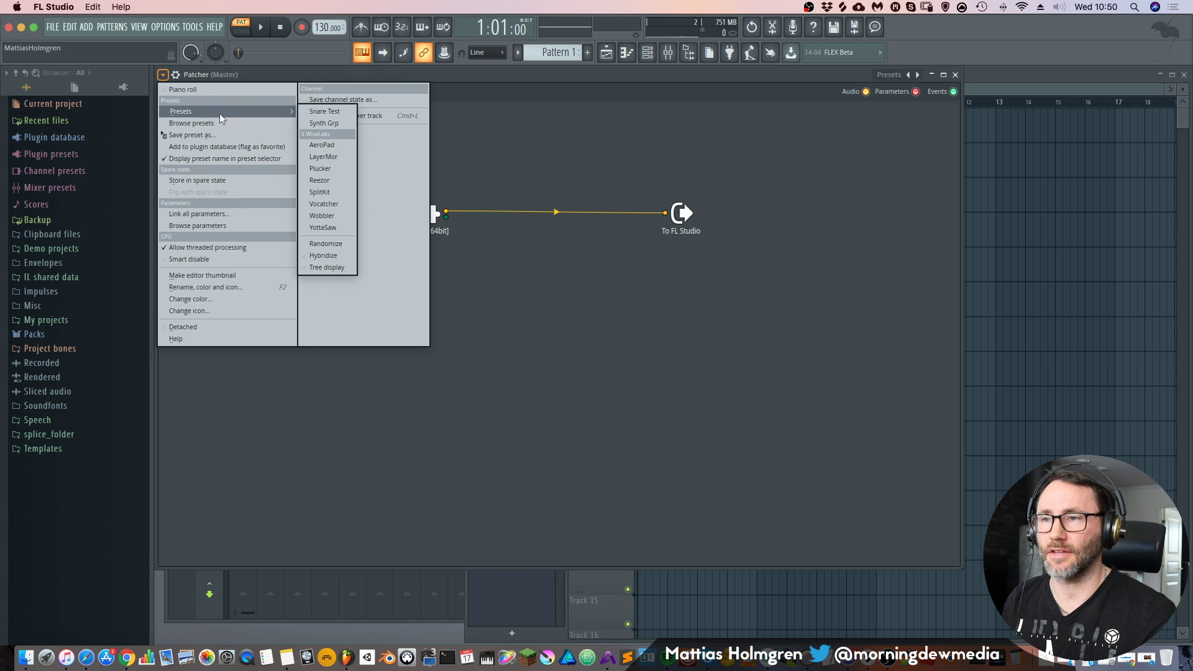
left_click(333, 146)
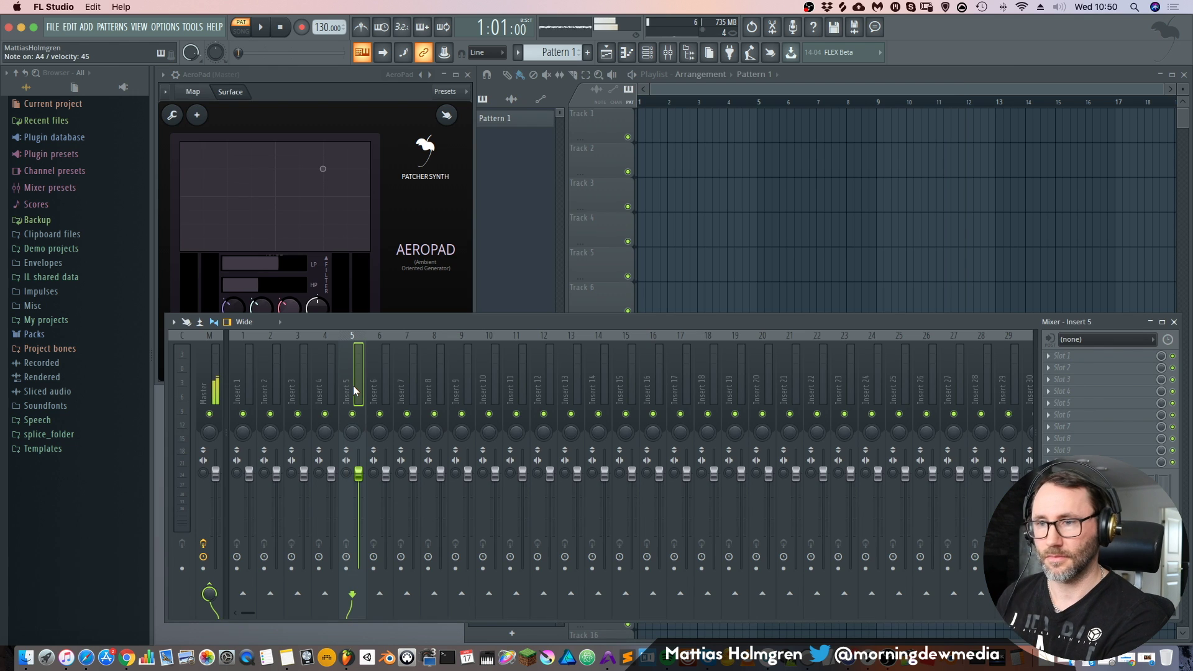
left_click(365, 90)
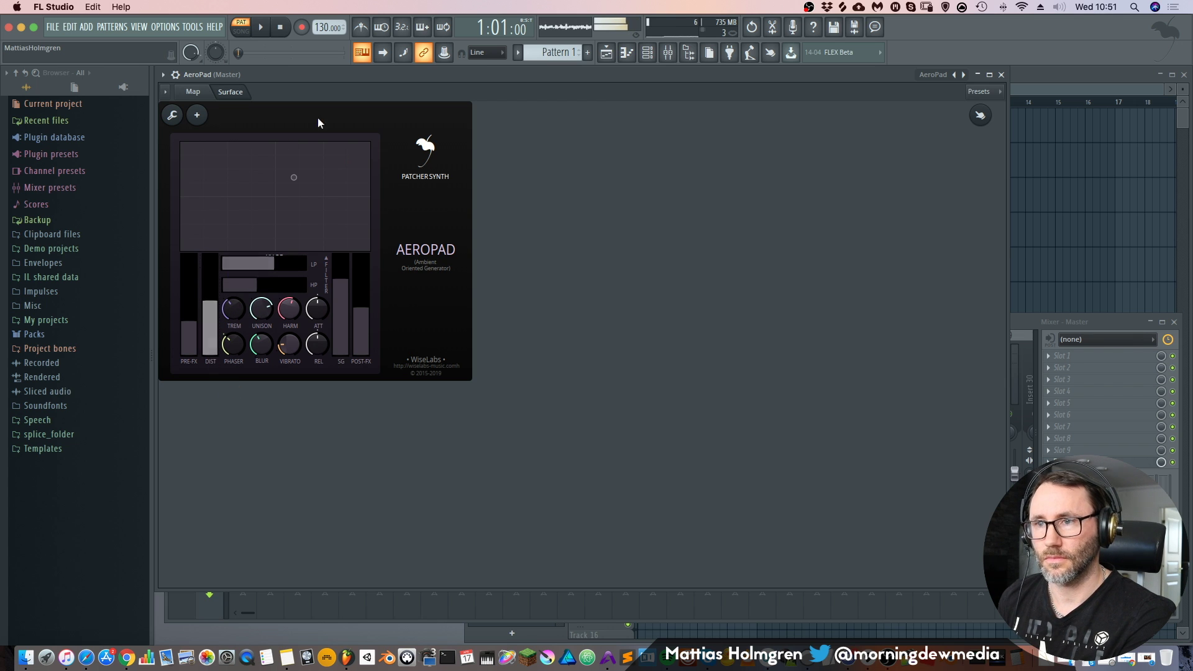
mouse_move(294, 178)
left_mouse_down()
mouse_move(320, 180)
mouse_move(312, 200)
mouse_move(261, 199)
mouse_move(280, 181)
mouse_move(299, 186)
left_mouse_up()
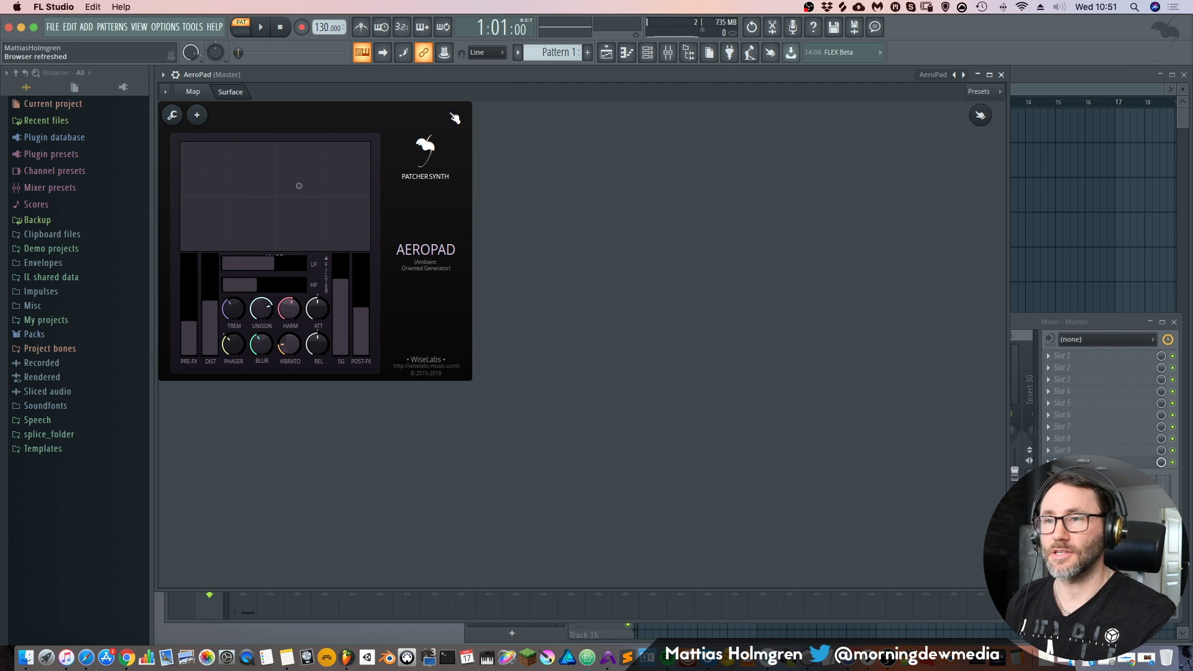
Enlarge the window to view AeroPad's full routing map, switching between Map and Surface
left_click(194, 92)
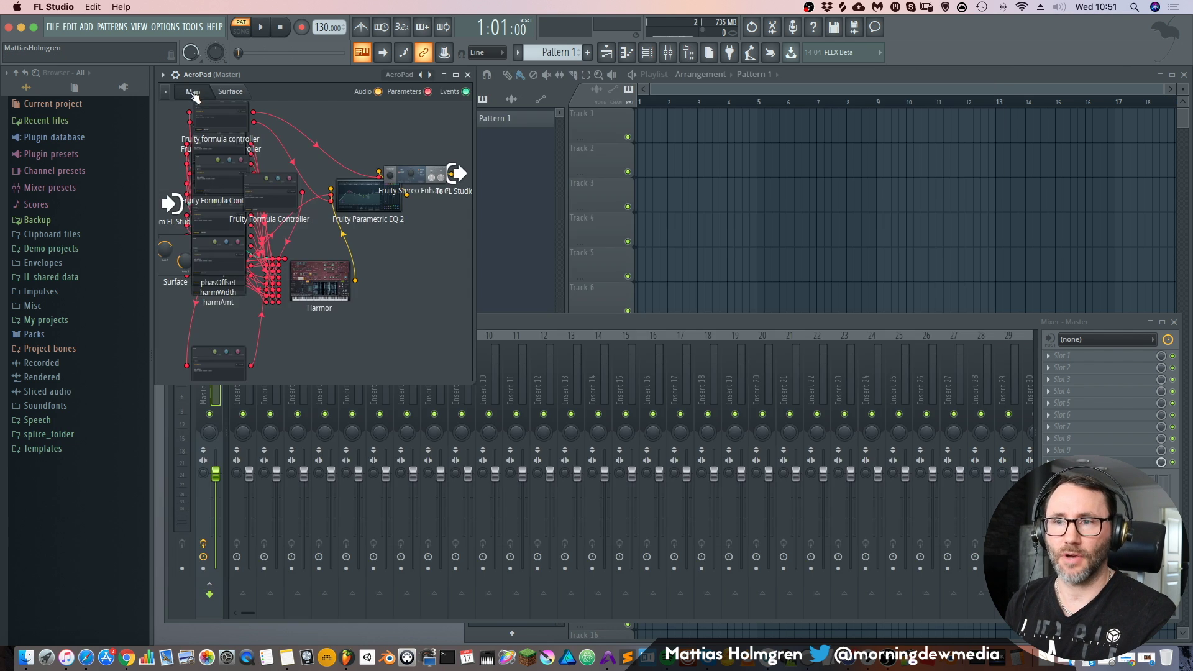
left_click_drag(474, 384, 1001, 615)
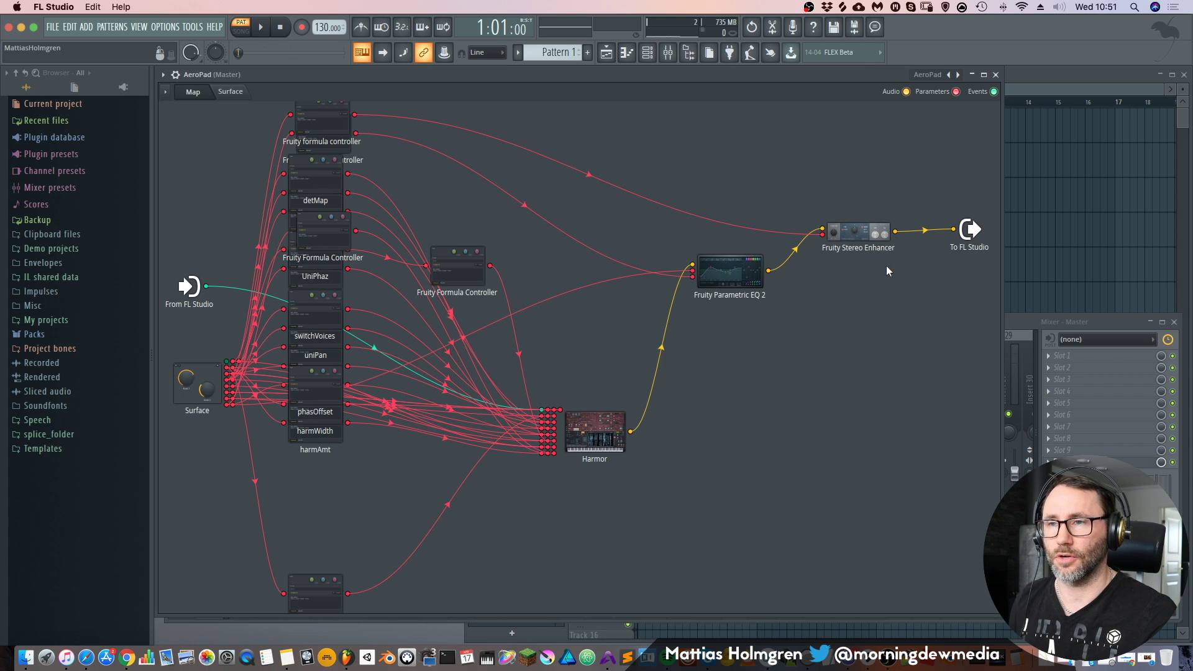
left_click(236, 95)
left_click(197, 95)
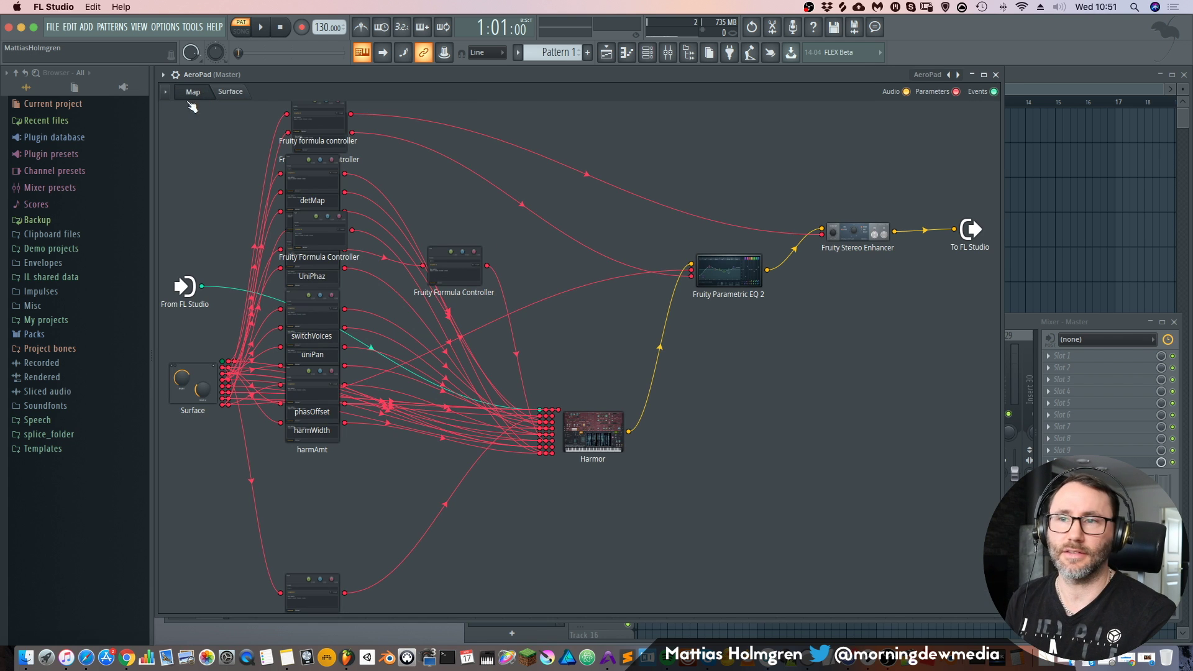
left_click(231, 92)
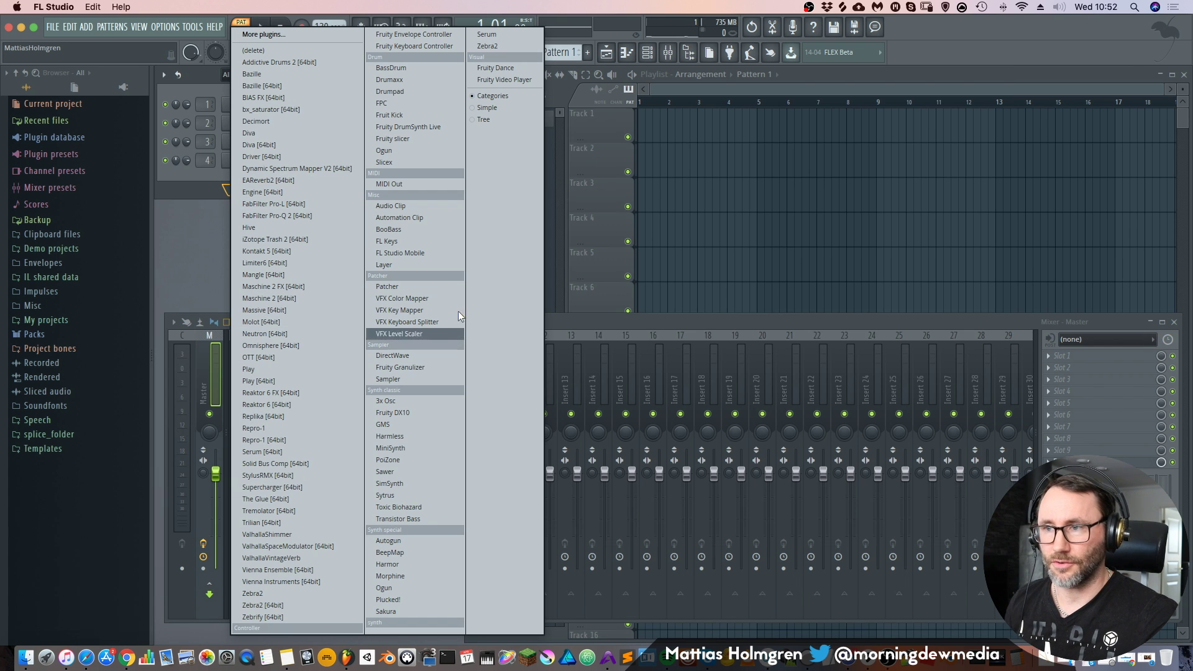
Add a new Patcher channel and route it to mixer Insert 5
left_click(400, 286)
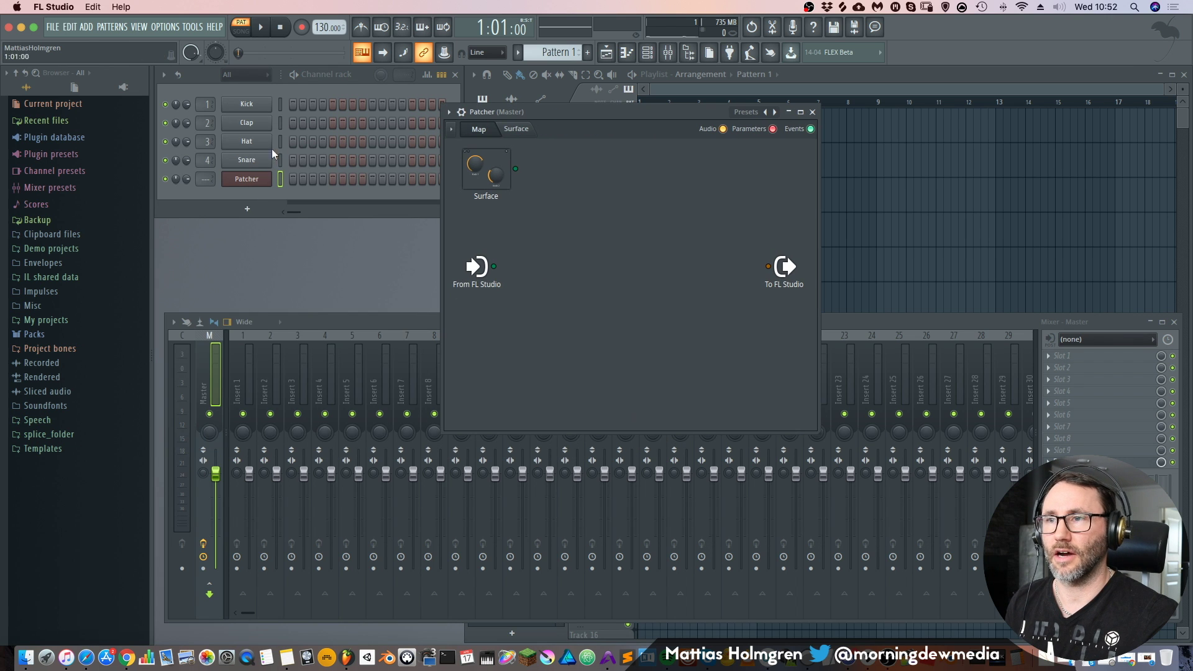
left_click_drag(646, 126, 547, 87)
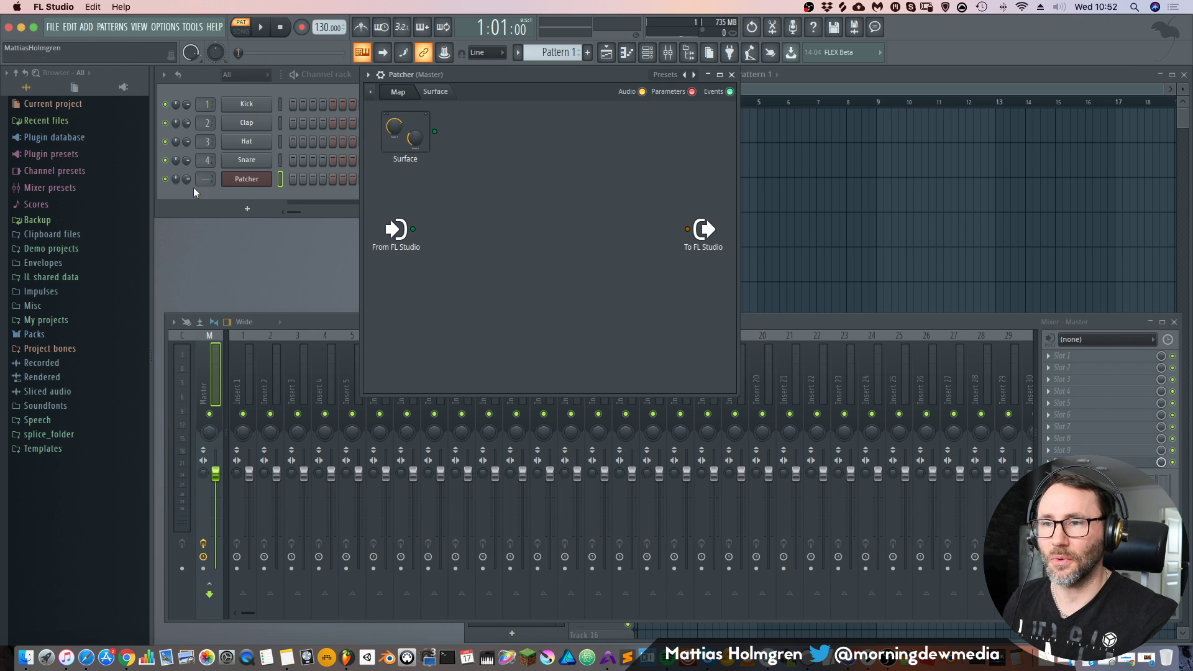
left_click_drag(200, 185, 201, 181)
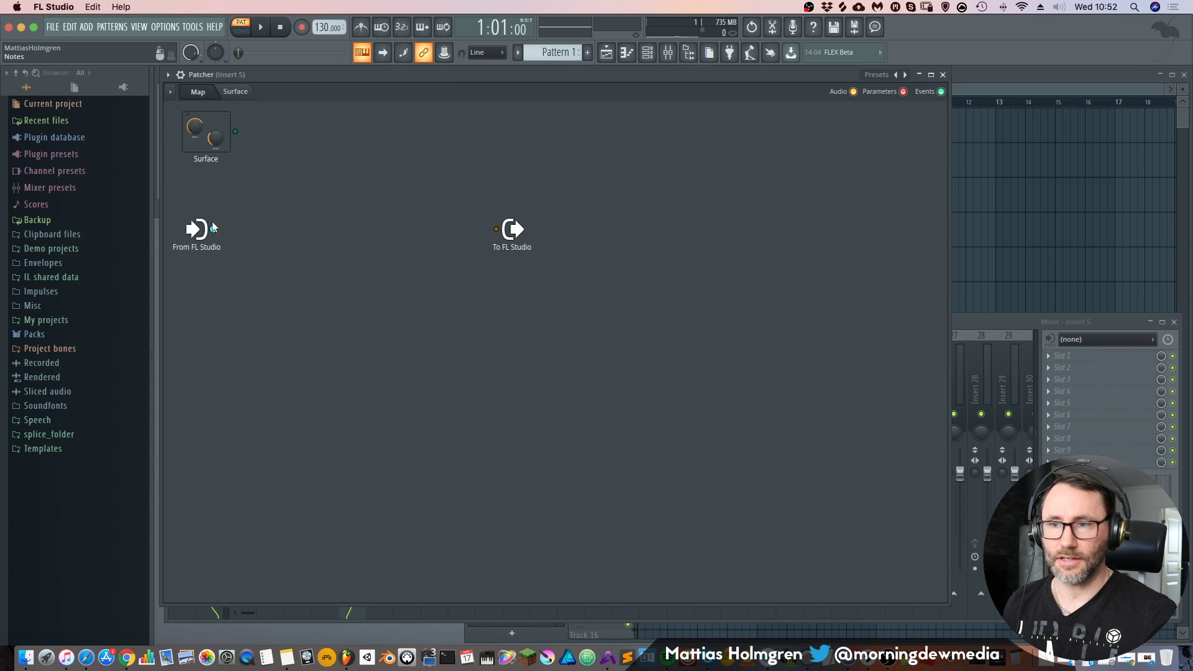
Add Zebra2 to the new Patcher map and spread the nodes out to the right
right_click(325, 236)
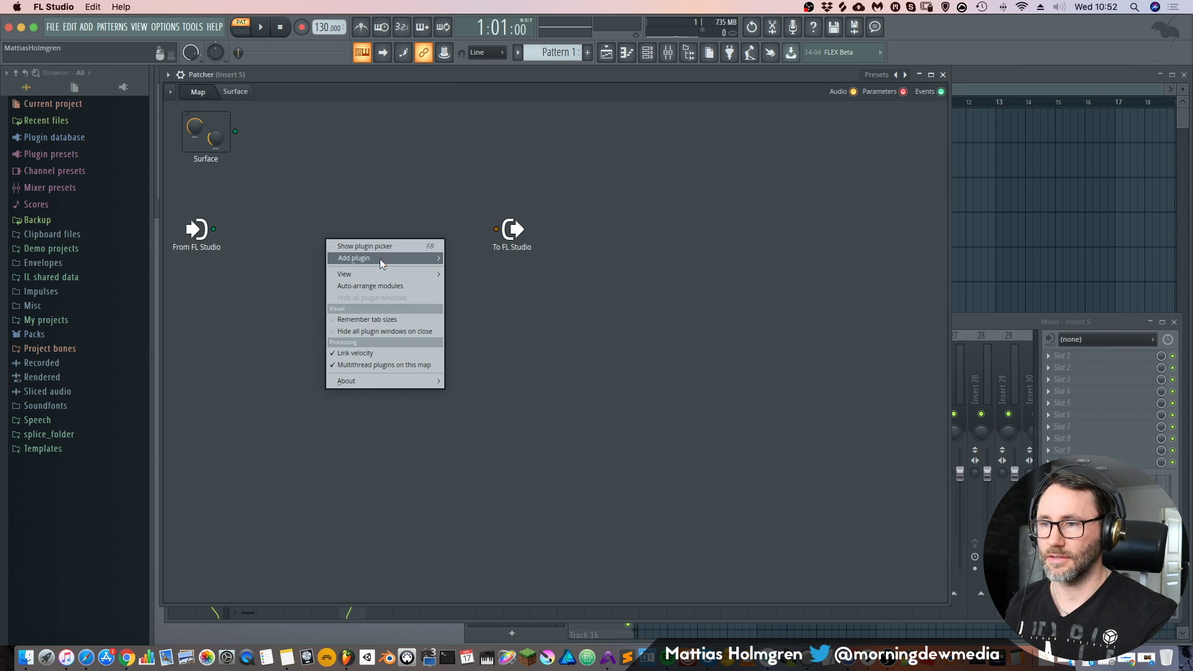
mouse_move(379, 258)
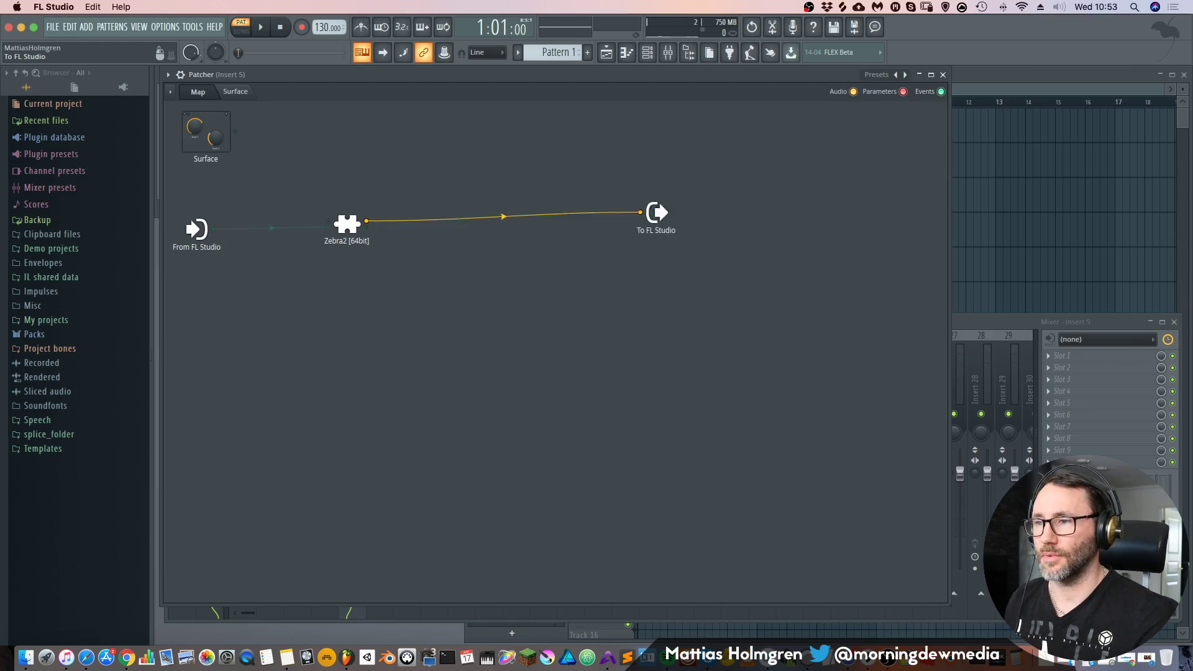
left_click_drag(346, 224, 455, 222)
right_click(440, 289)
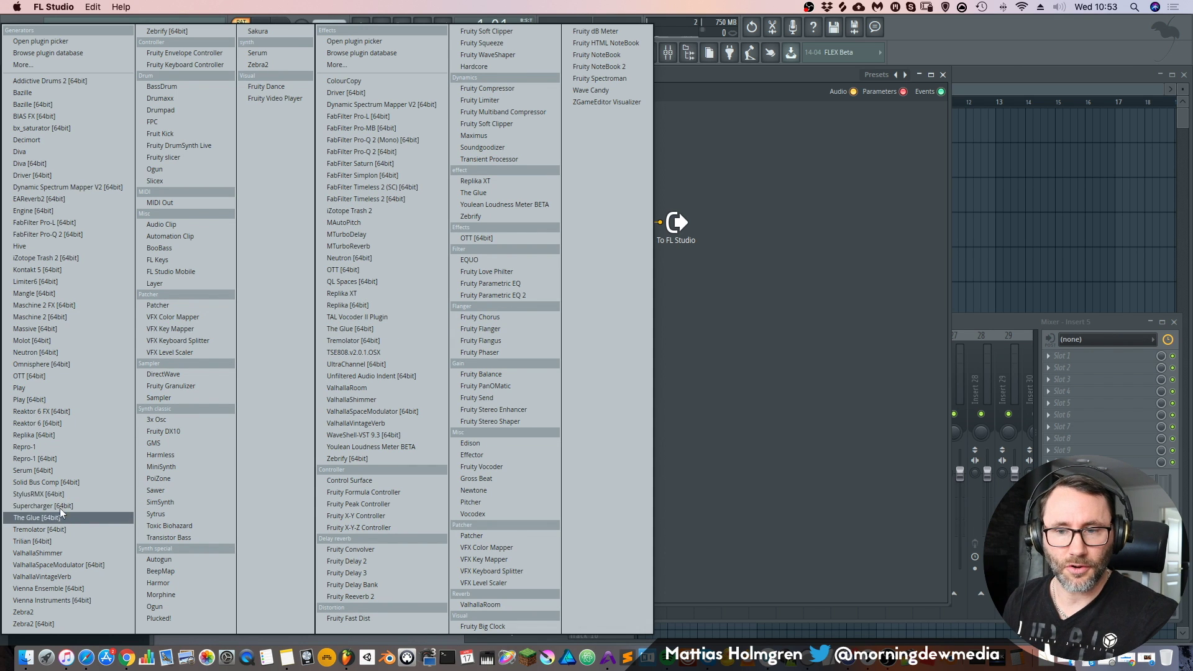
Add Serum to the Patcher map, placed below Zebra2
left_click(54, 470)
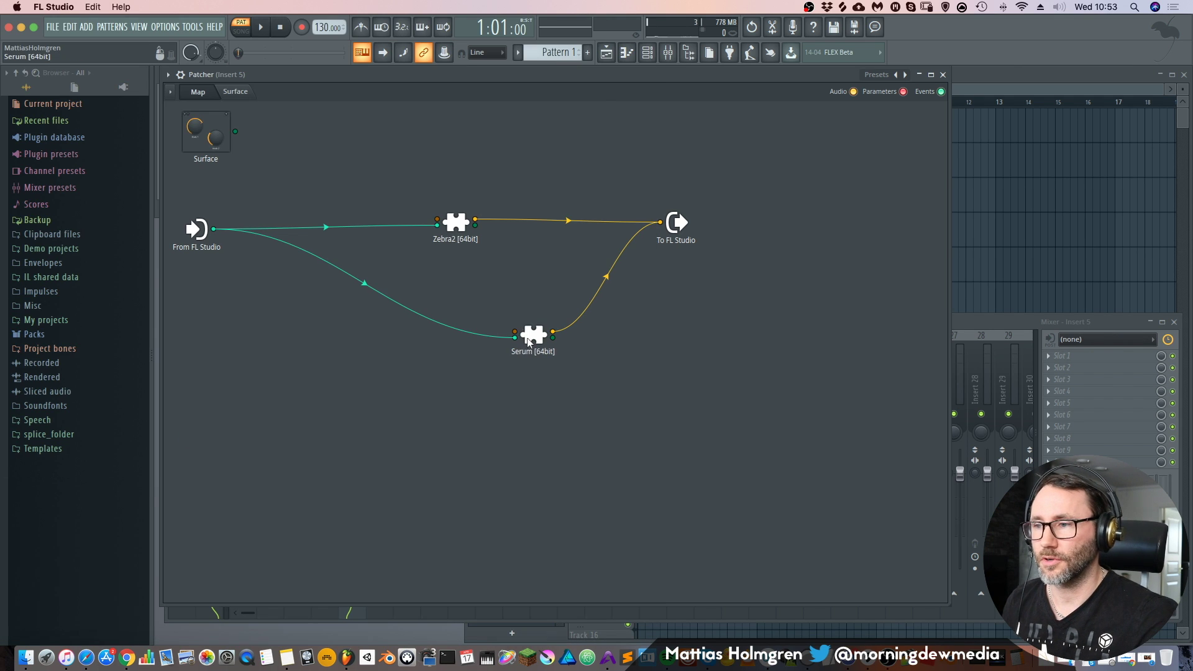
left_click_drag(529, 341, 344, 302)
left_click(345, 300)
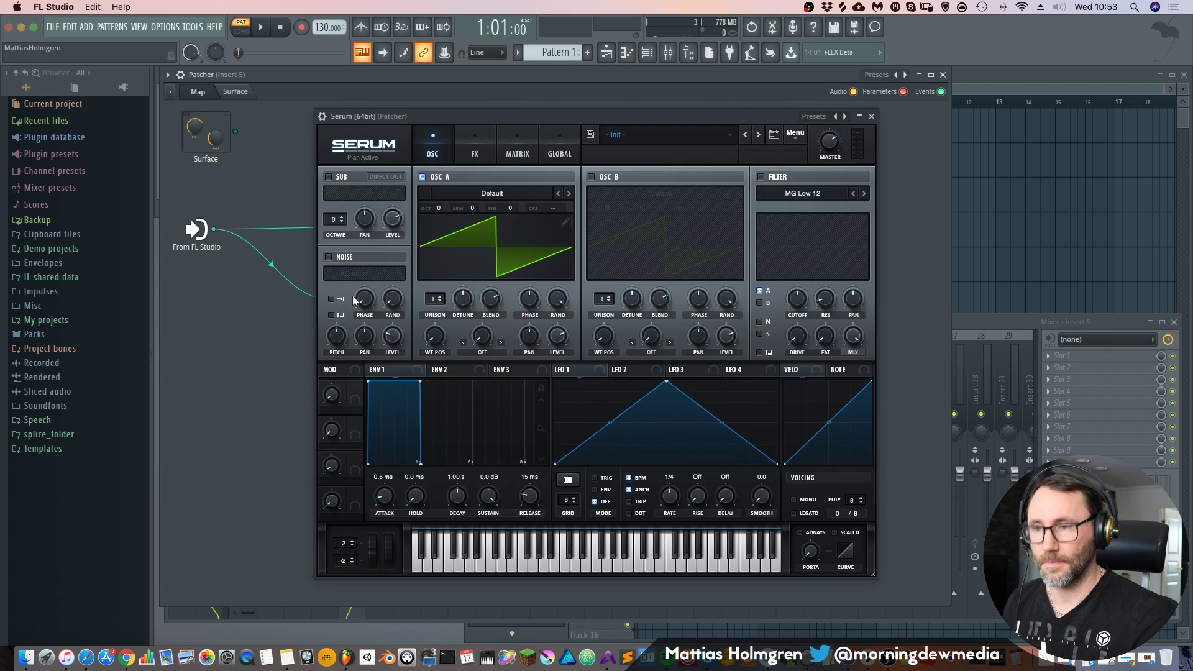
key("Escape")
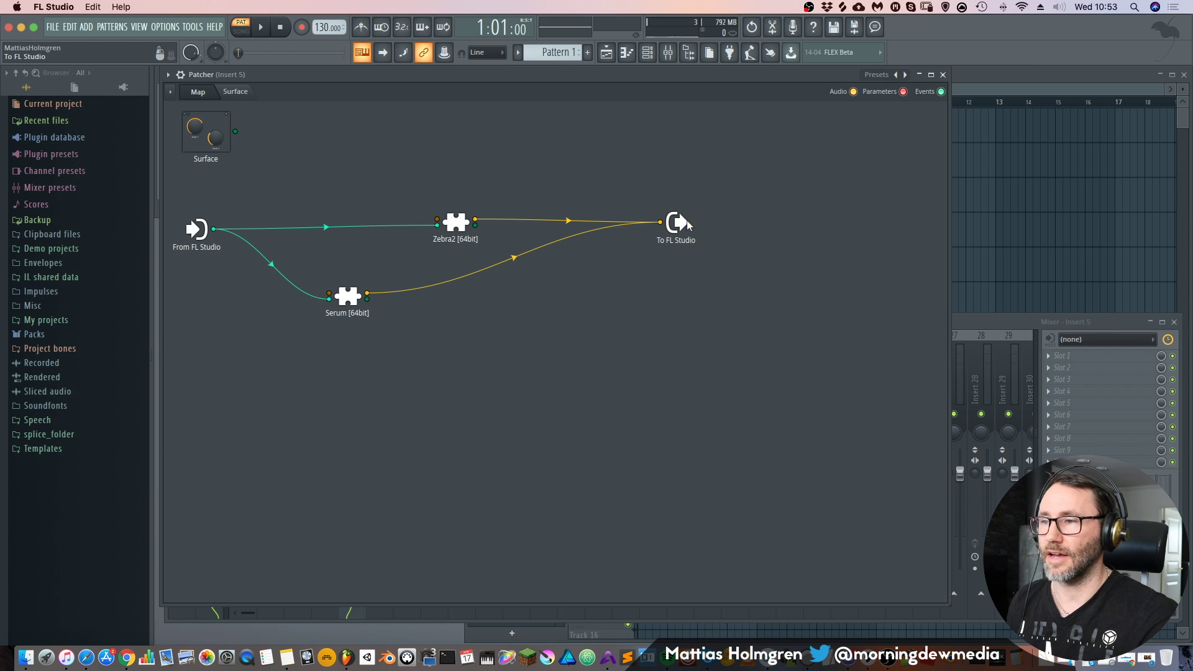
Raise Serum's OSC A unison to 4 voices
left_click(347, 296)
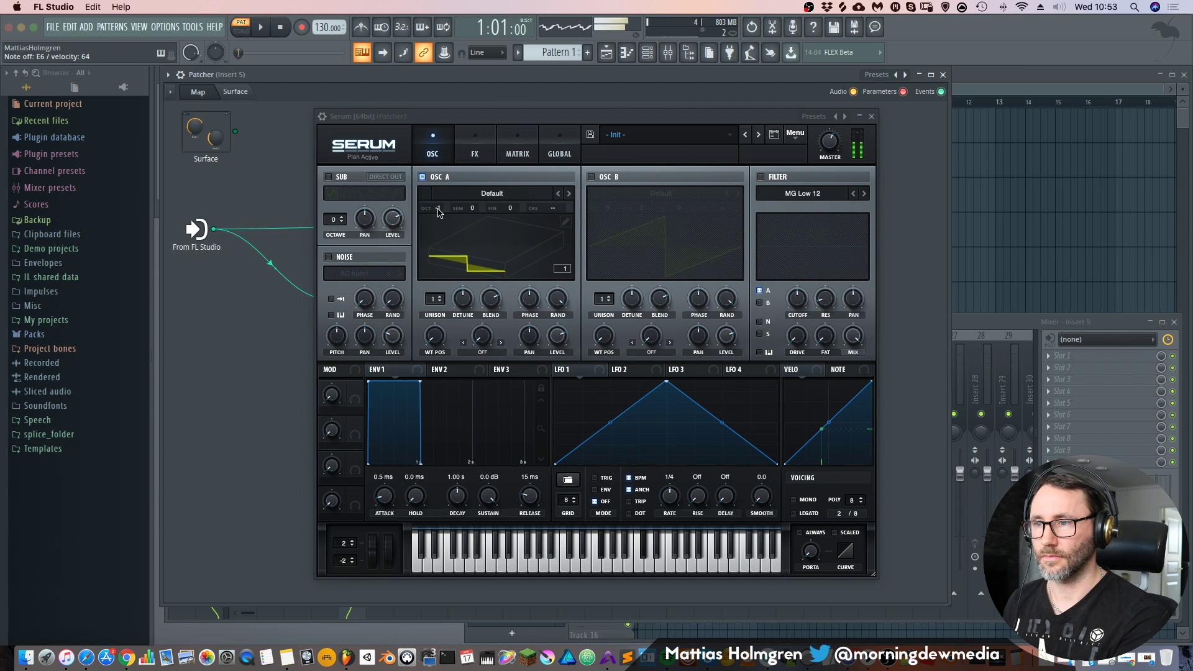
mouse_move(433, 299)
left_mouse_down()
mouse_move(435, 277)
mouse_move(436, 287)
left_mouse_up()
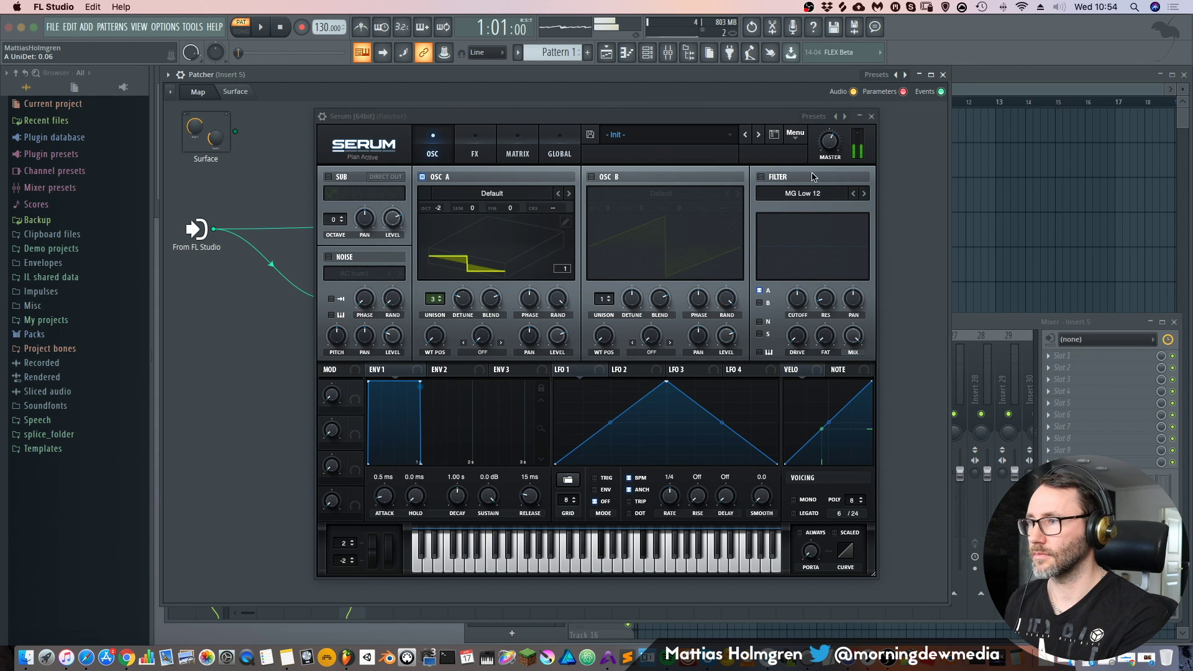
left_click(871, 116)
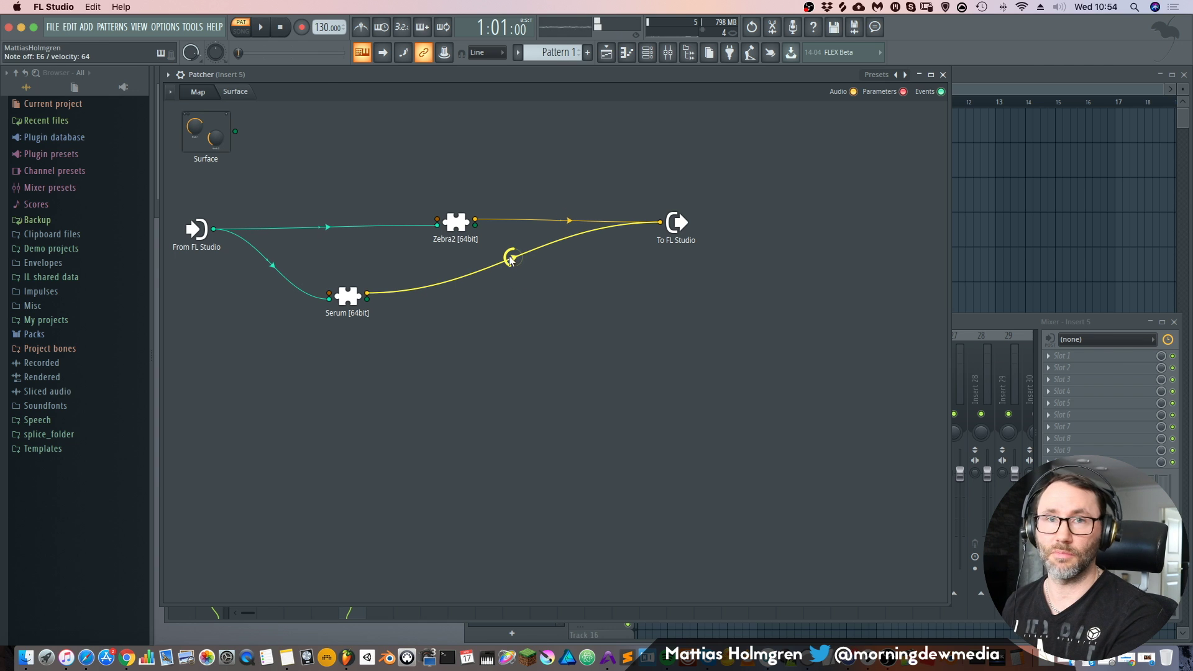
Lower Serum's level to 47%, mute then unmute its output cable, and move the node right
left_click_drag(513, 257, 513, 264)
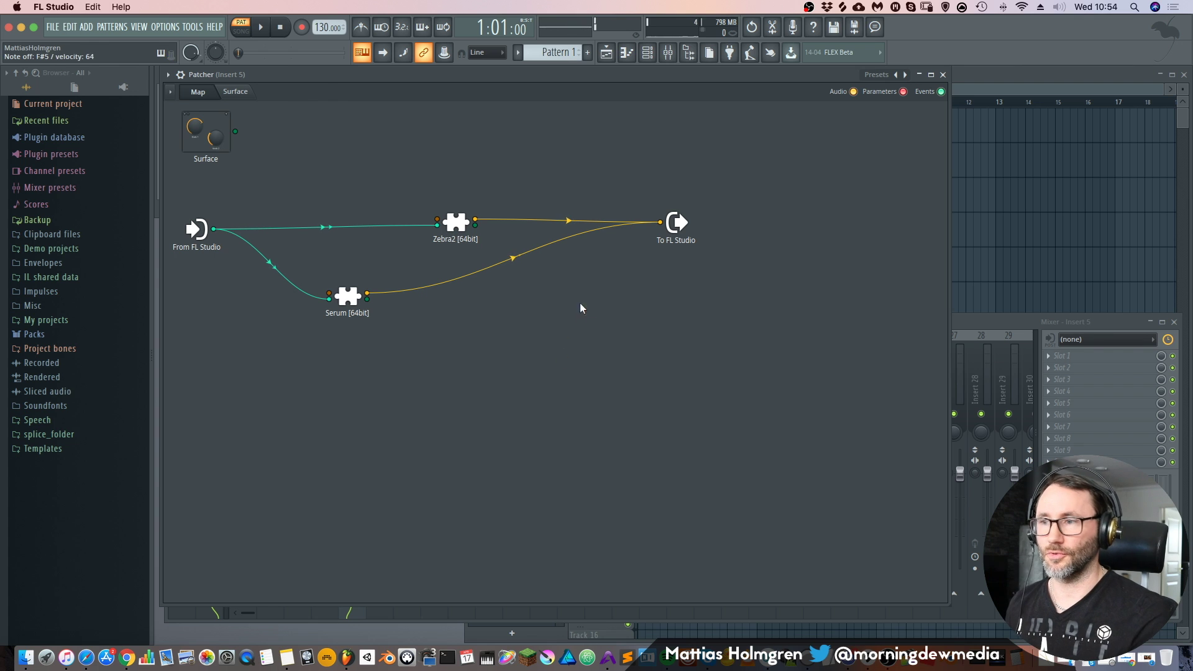
right_click(557, 250)
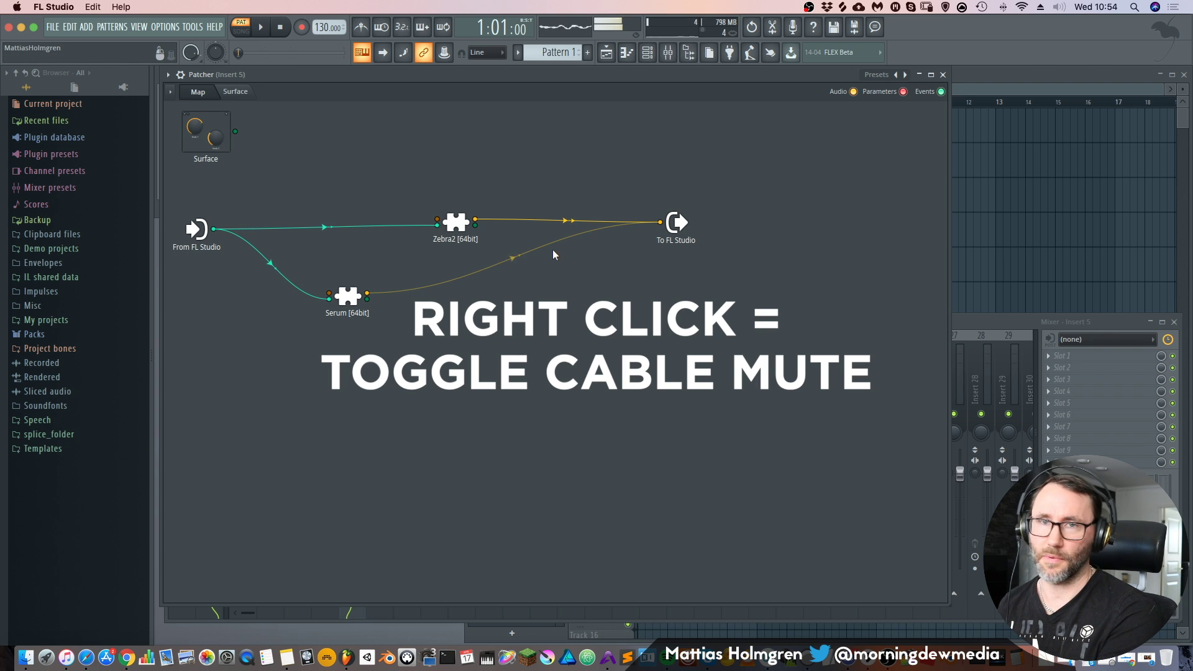
right_click(512, 263)
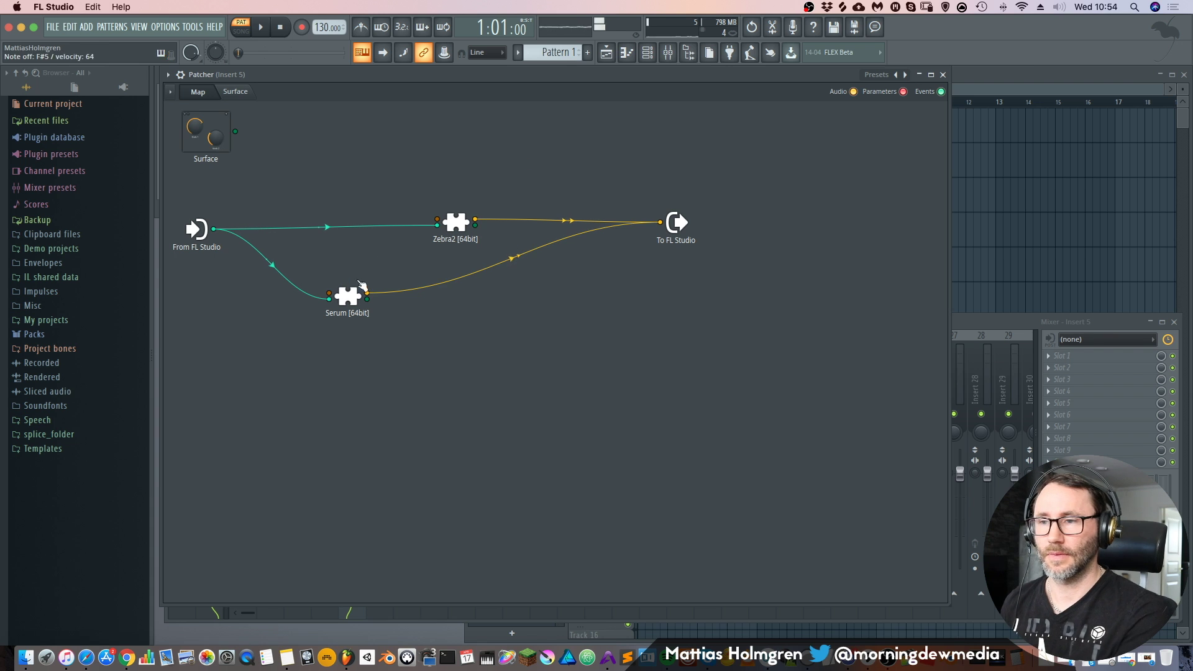
left_click_drag(347, 299, 452, 300)
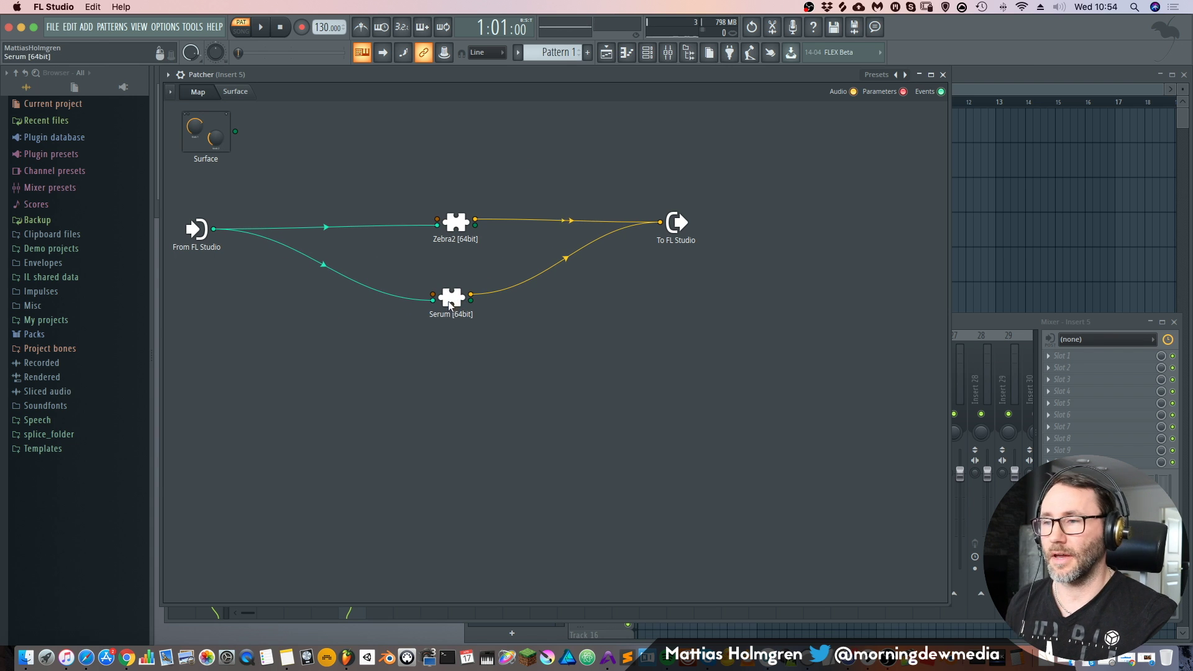
left_click(450, 304)
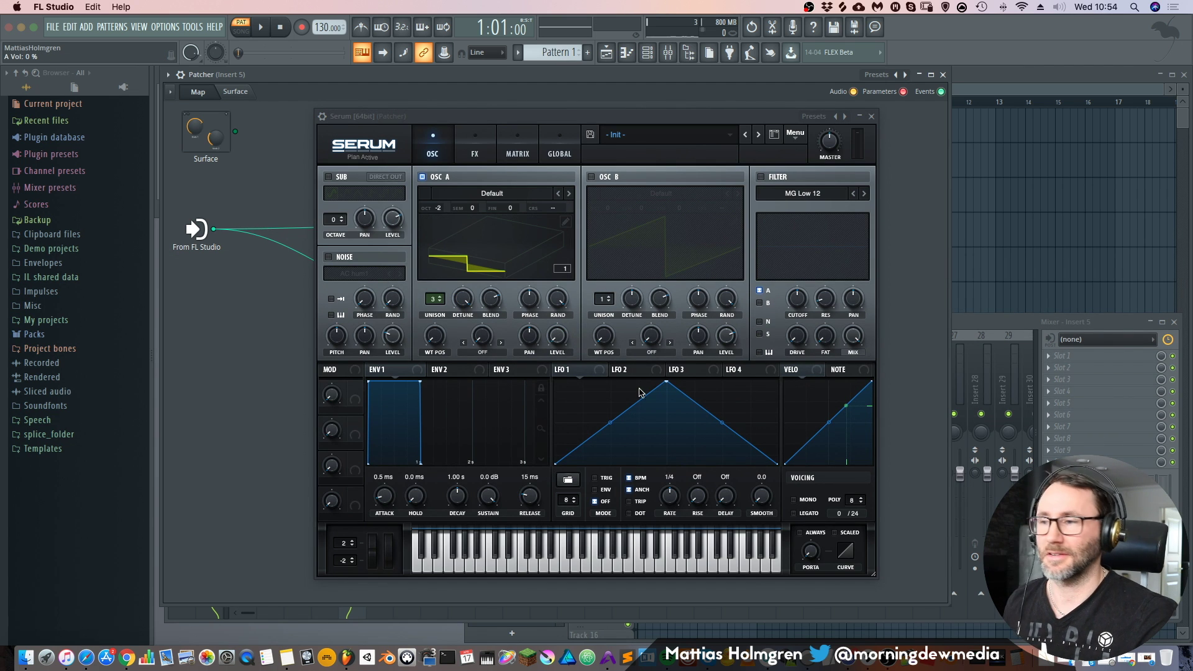
Reshape LFO 1 at 1/8 rate, set unison detune 0.03, and route LFO 1 to OSC A level
left_click_drag(666, 381, 558, 337)
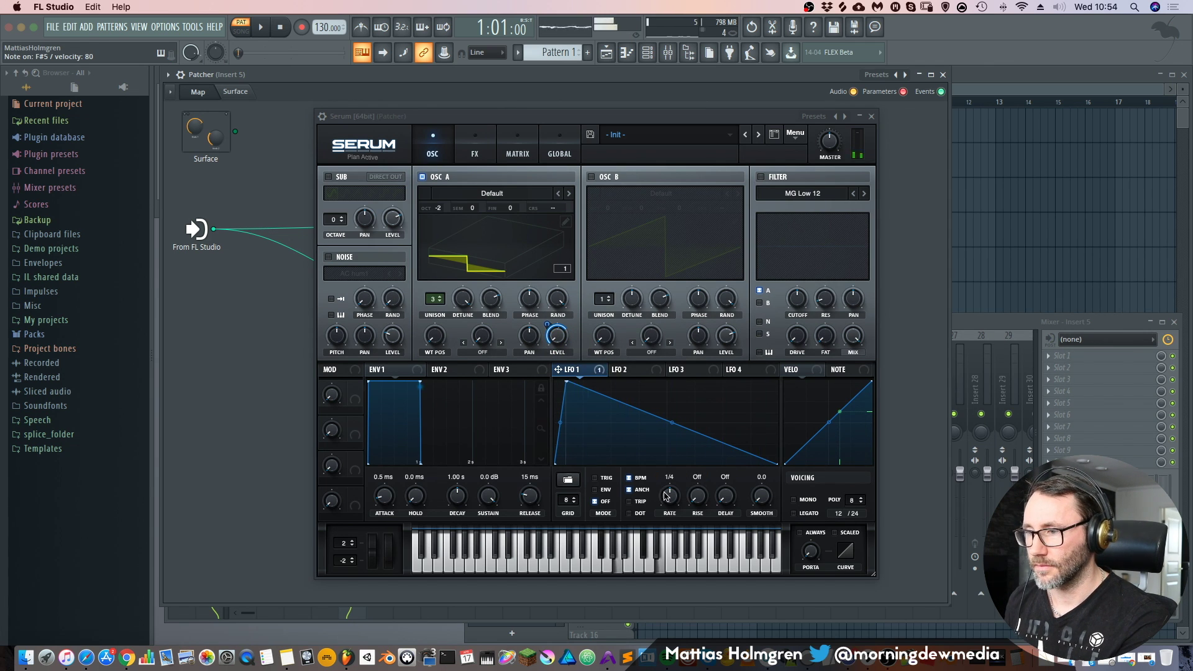
left_click_drag(666, 495, 666, 489)
left_click_drag(469, 299, 480, 426)
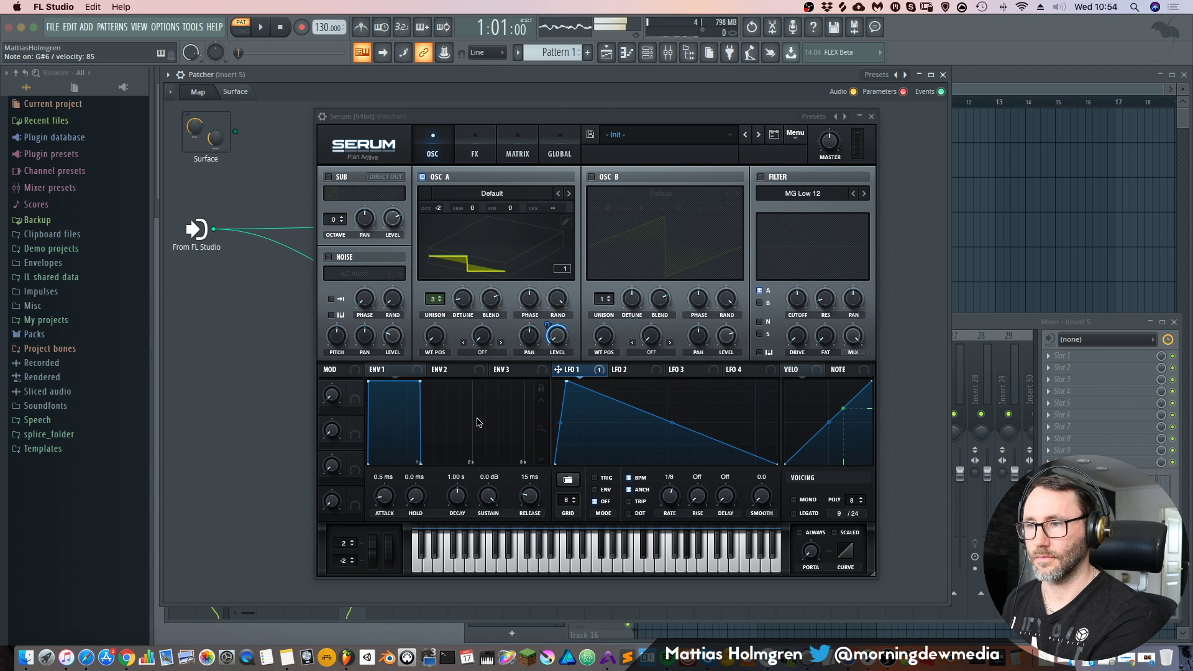
left_click_drag(548, 326, 555, 332)
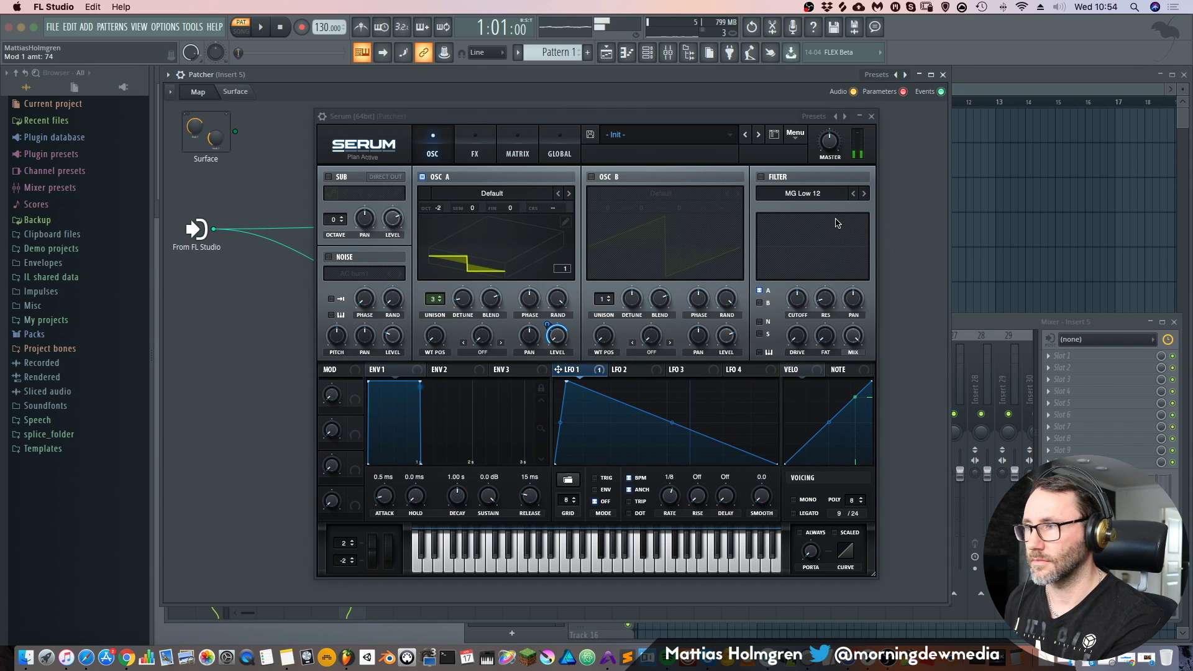
Enable Serum's Band 24 filter with its cutoff swept by LFO 2 at a 2-bar rate
left_click(782, 179)
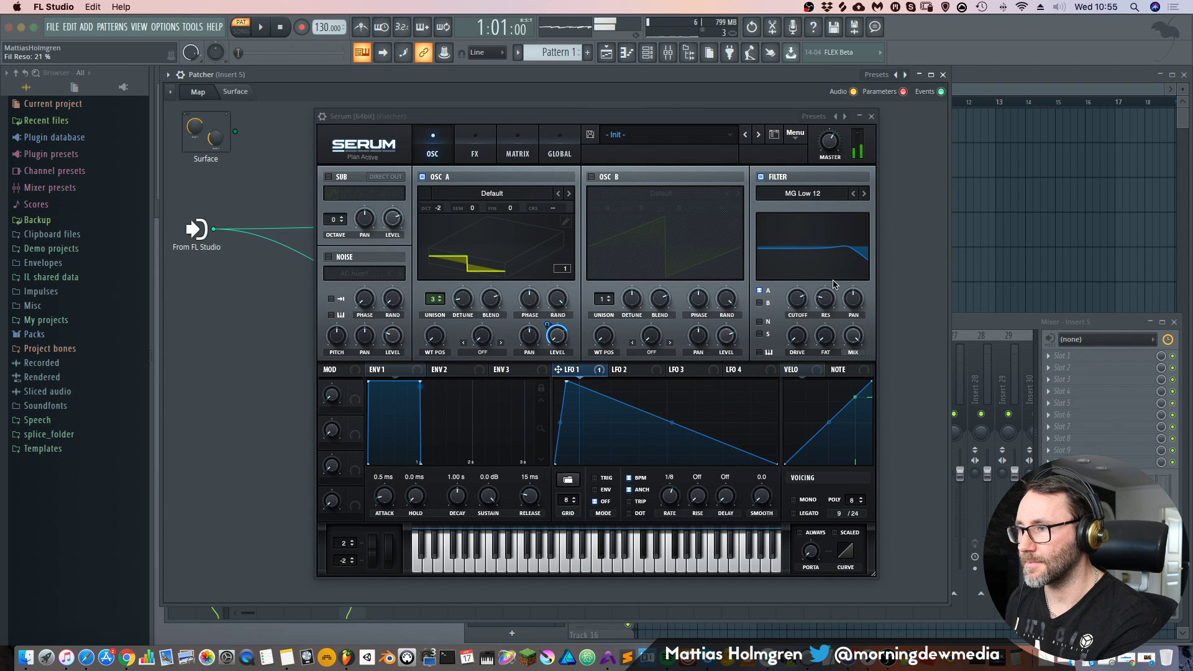
left_click(826, 195)
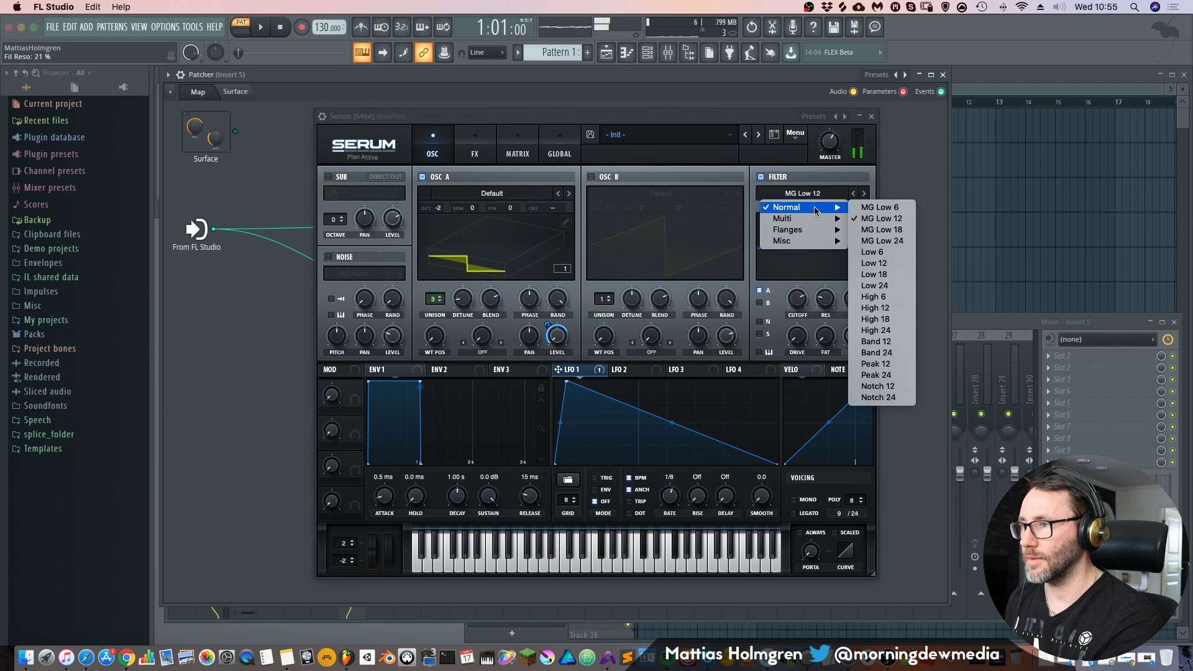
left_click(882, 352)
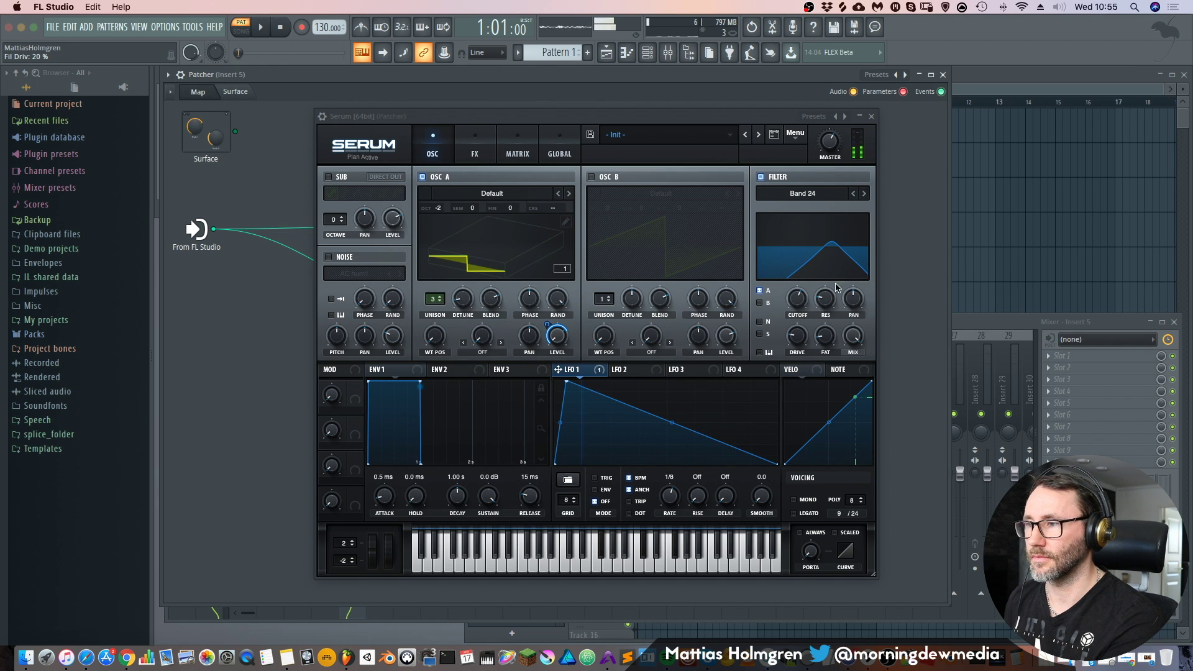
left_click_drag(643, 375, 790, 302)
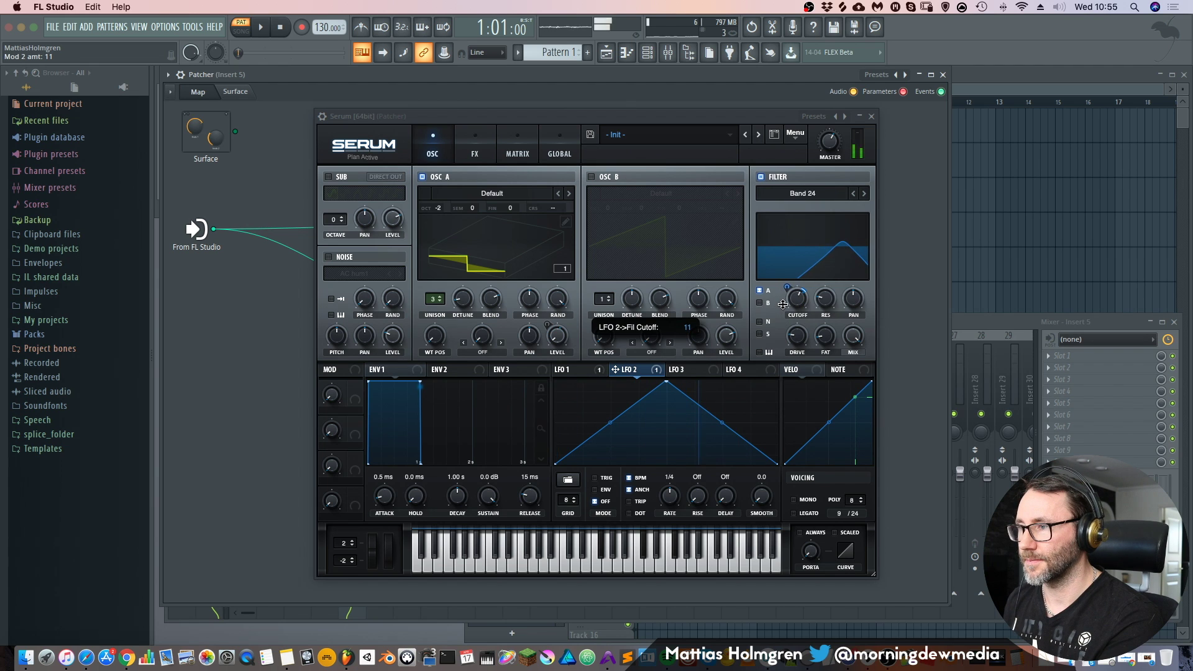
left_click_drag(657, 497, 666, 517)
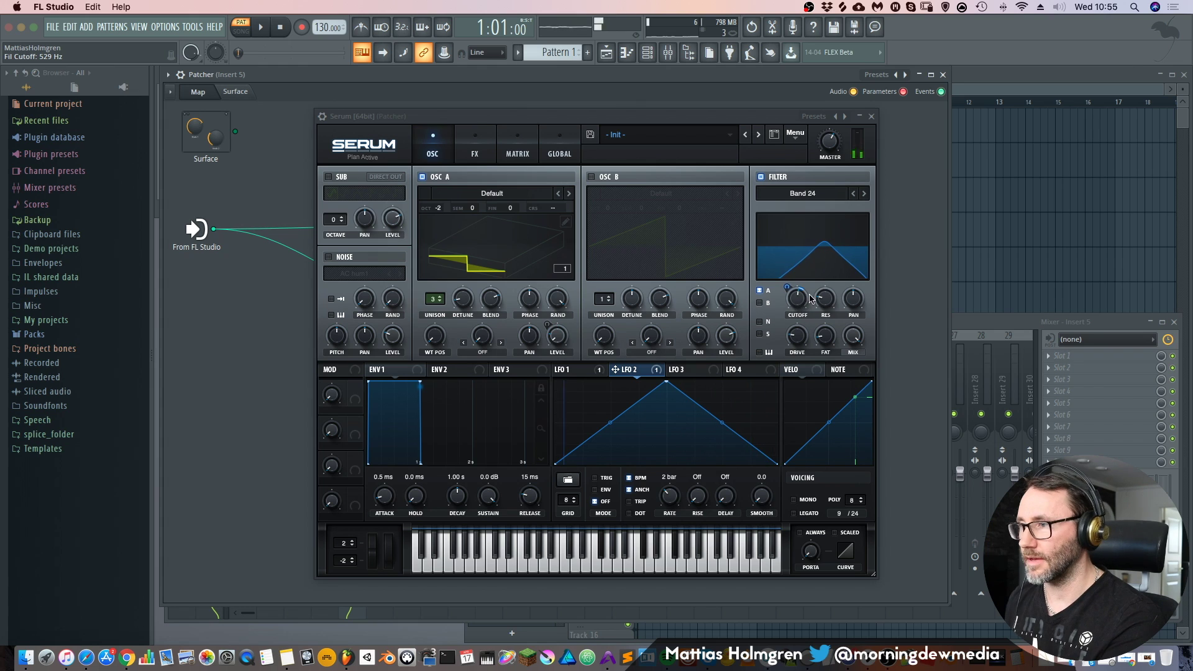
mouse_move(799, 300)
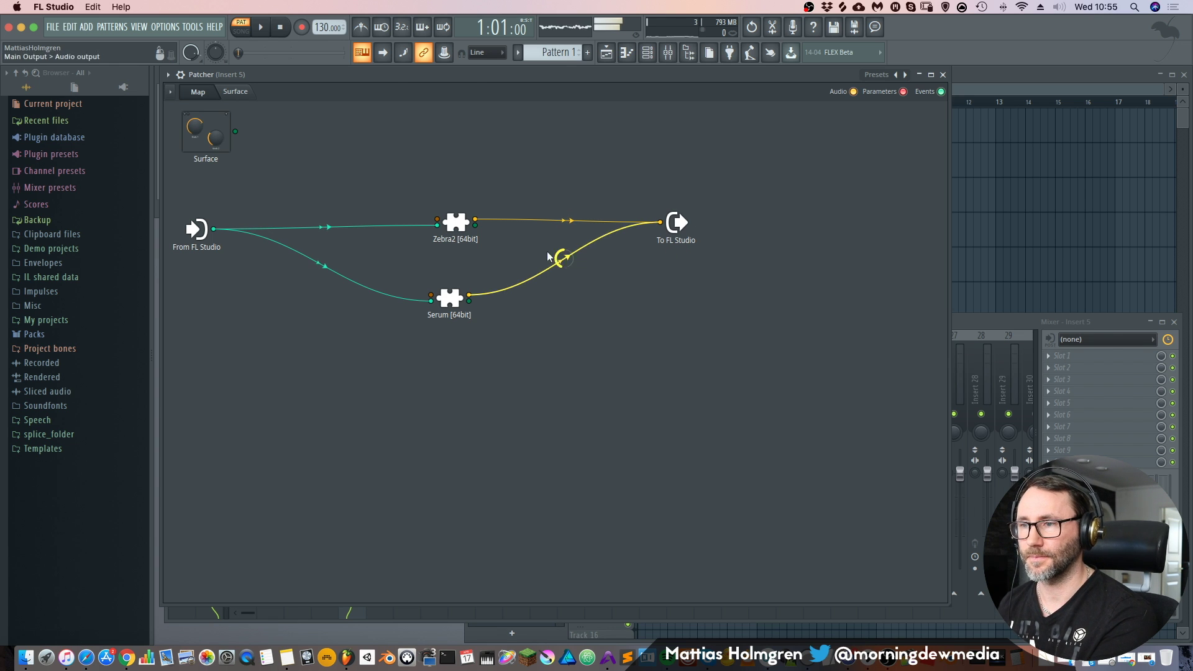
Move the Zebra2 and Serum modules to the left in the Patcher map
scroll(563, 258, "up", 1)
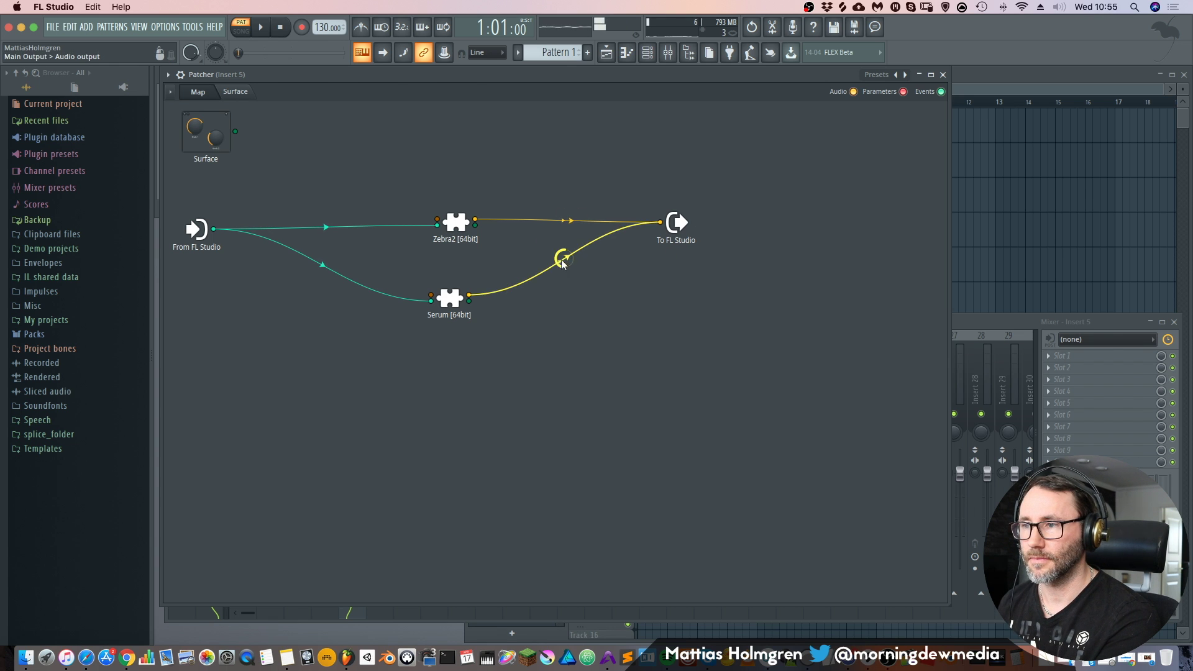
left_click_drag(453, 233, 385, 236)
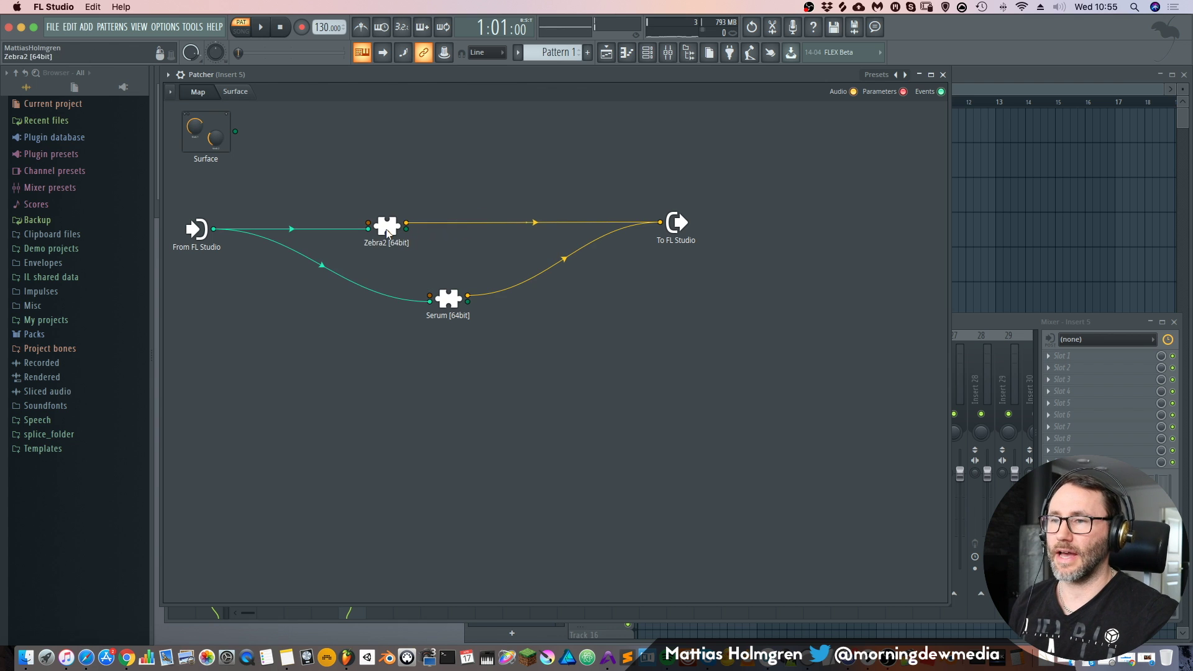
left_click_drag(459, 296, 390, 292)
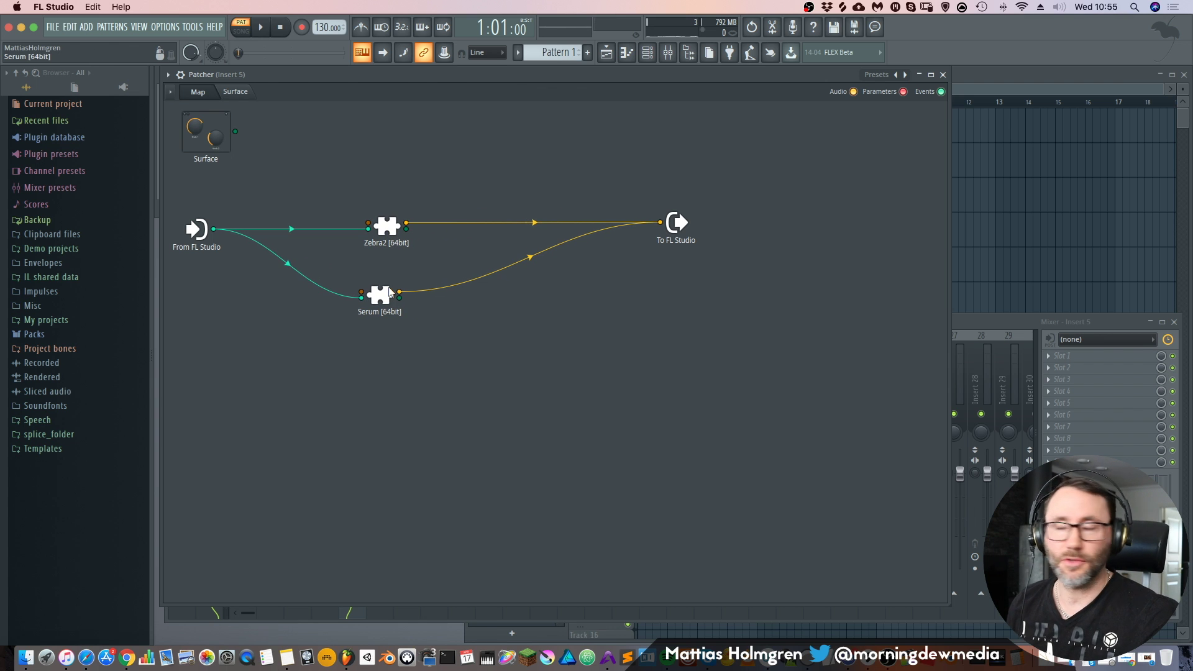
Add MTurboReverb with the Special > Shimmer > Sparkle preset and place it above the synths
right_click(520, 161)
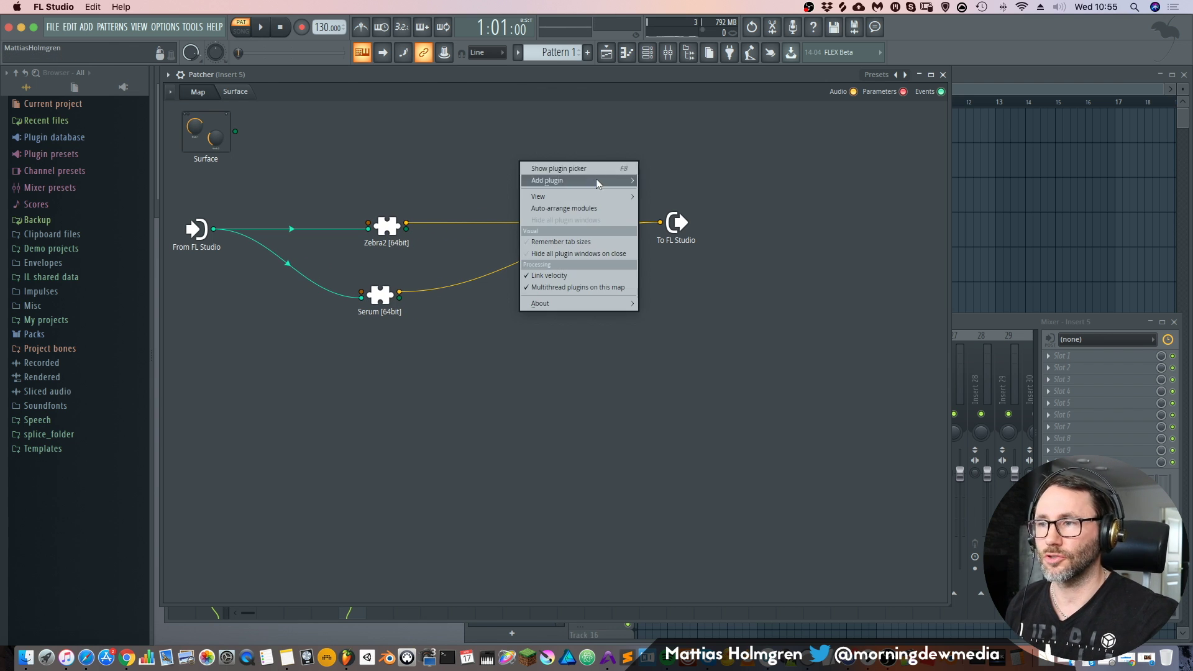
mouse_move(595, 180)
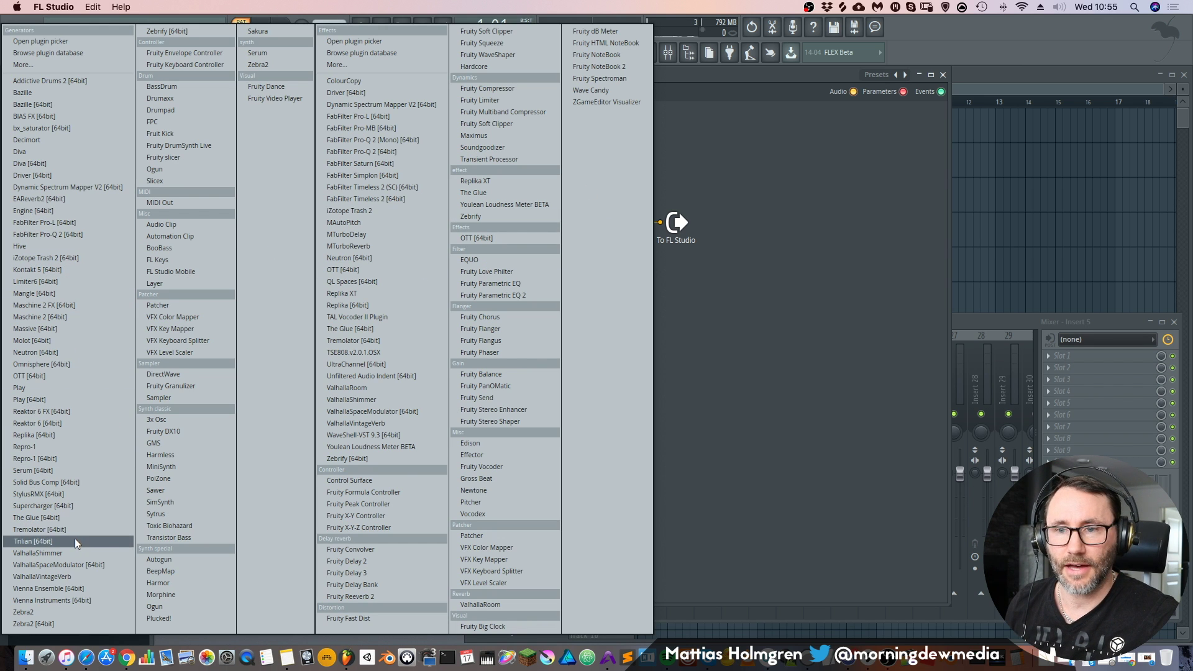
left_click(359, 246)
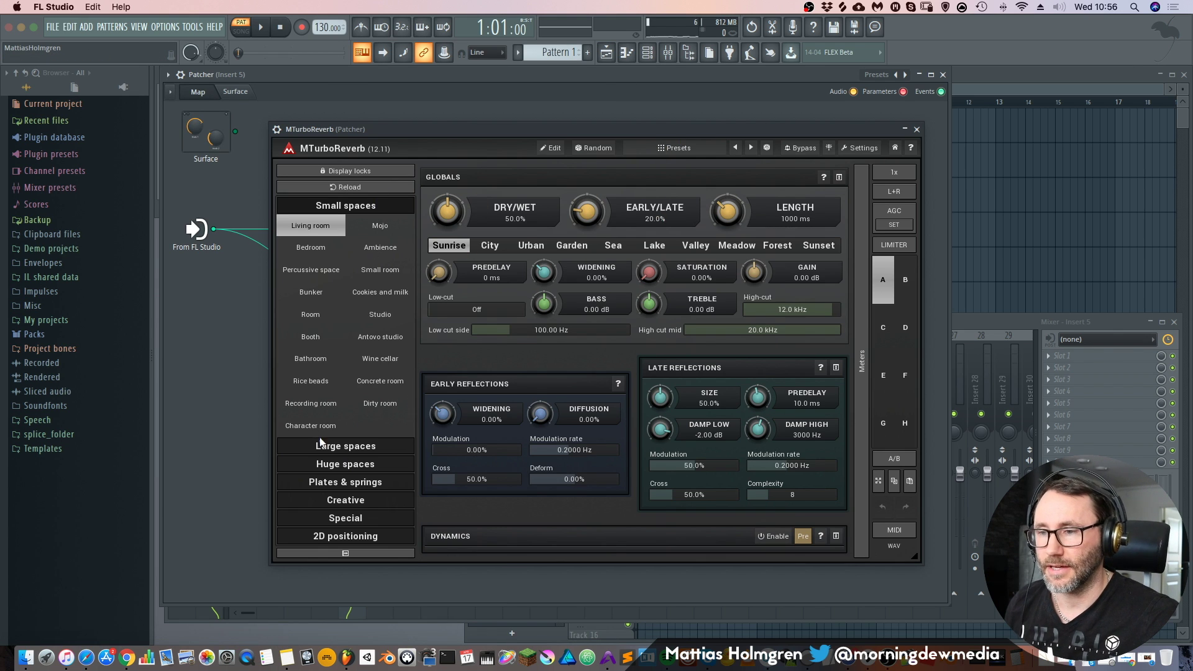
left_click(341, 516)
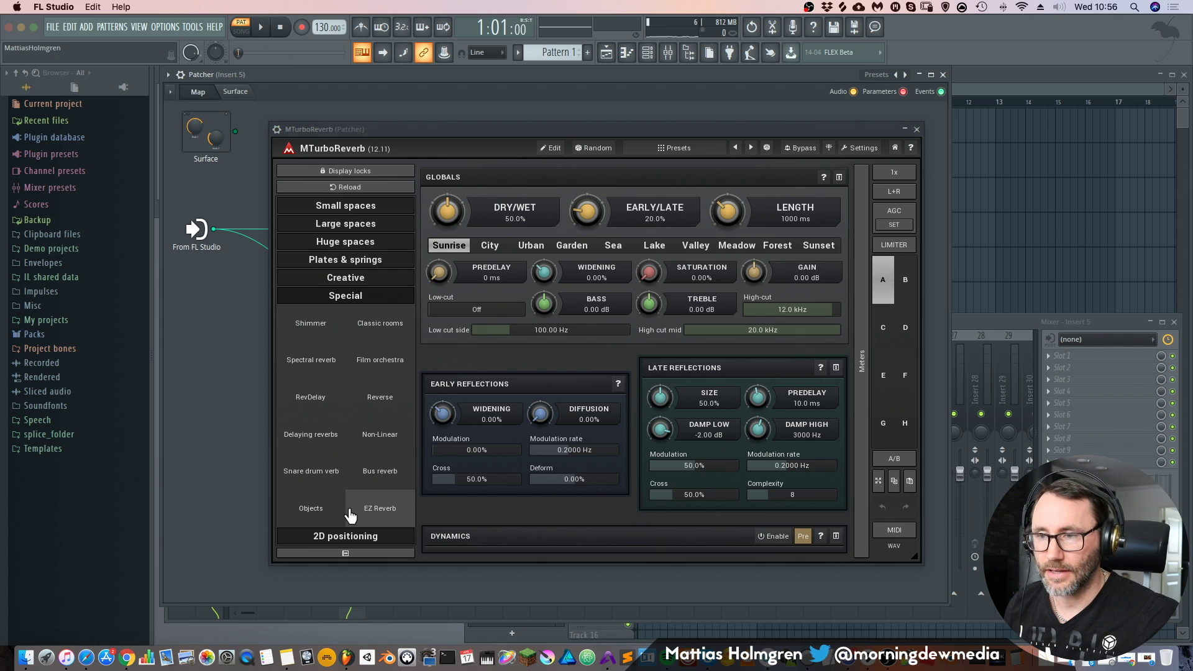
left_click(315, 331)
left_click(549, 248)
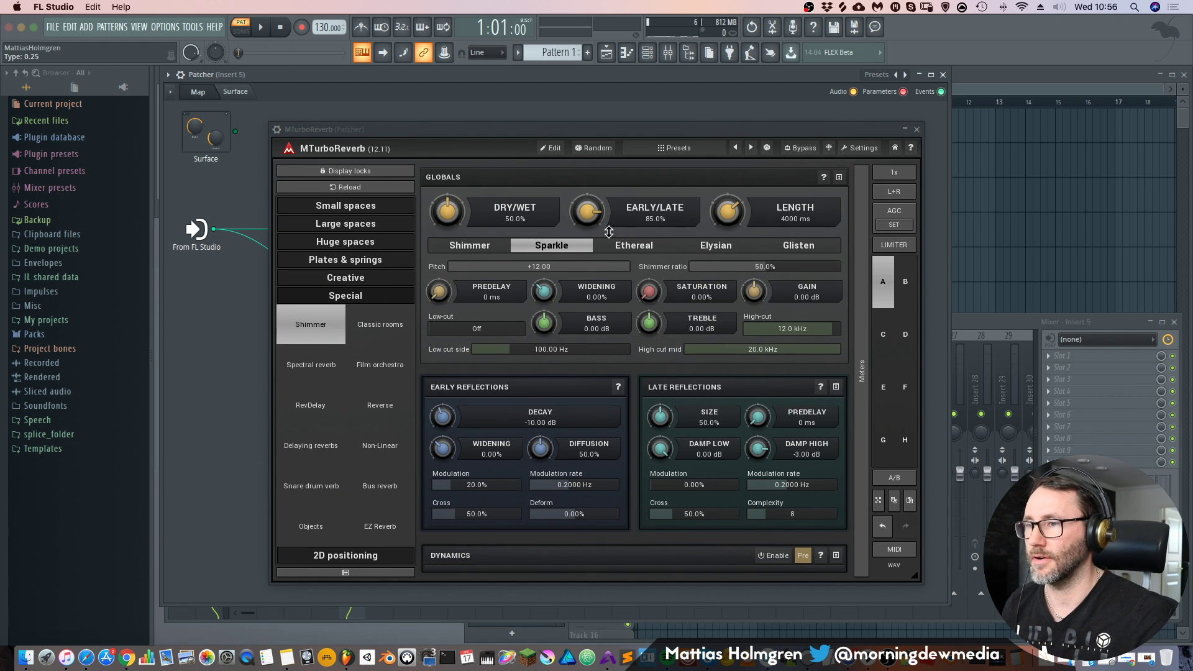
key("Escape")
left_click_drag(474, 181, 500, 151)
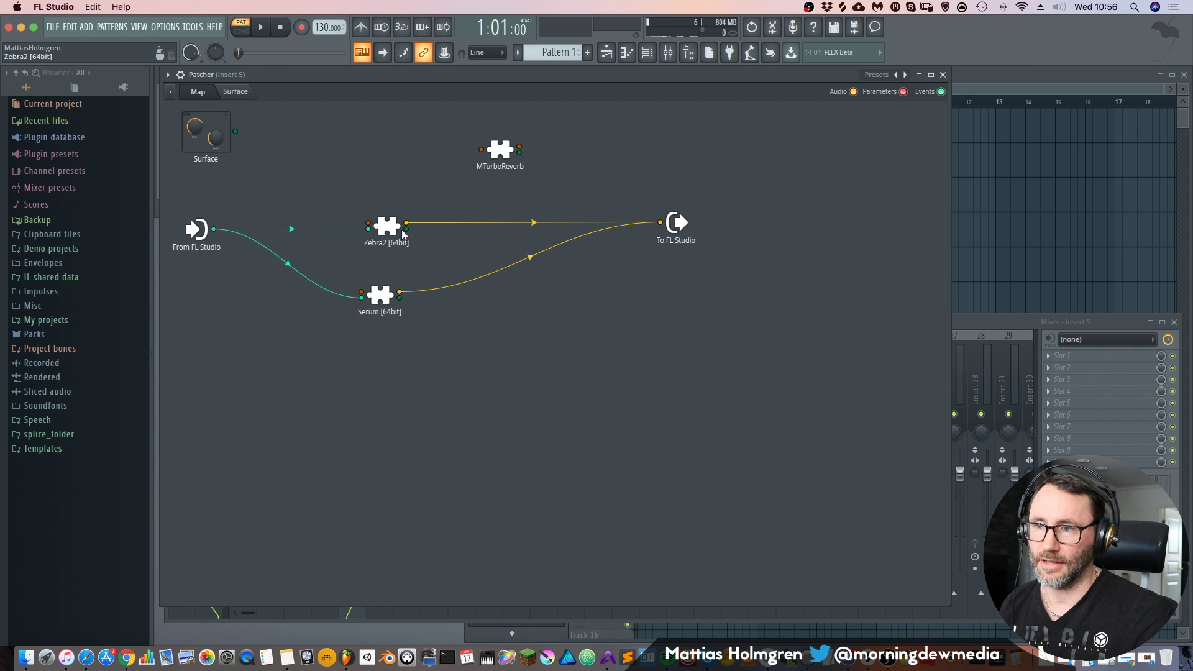
Rewire Zebra2 and Serum into MTurboReverb, and MTurboReverb into To FL Studio
right_click(660, 224)
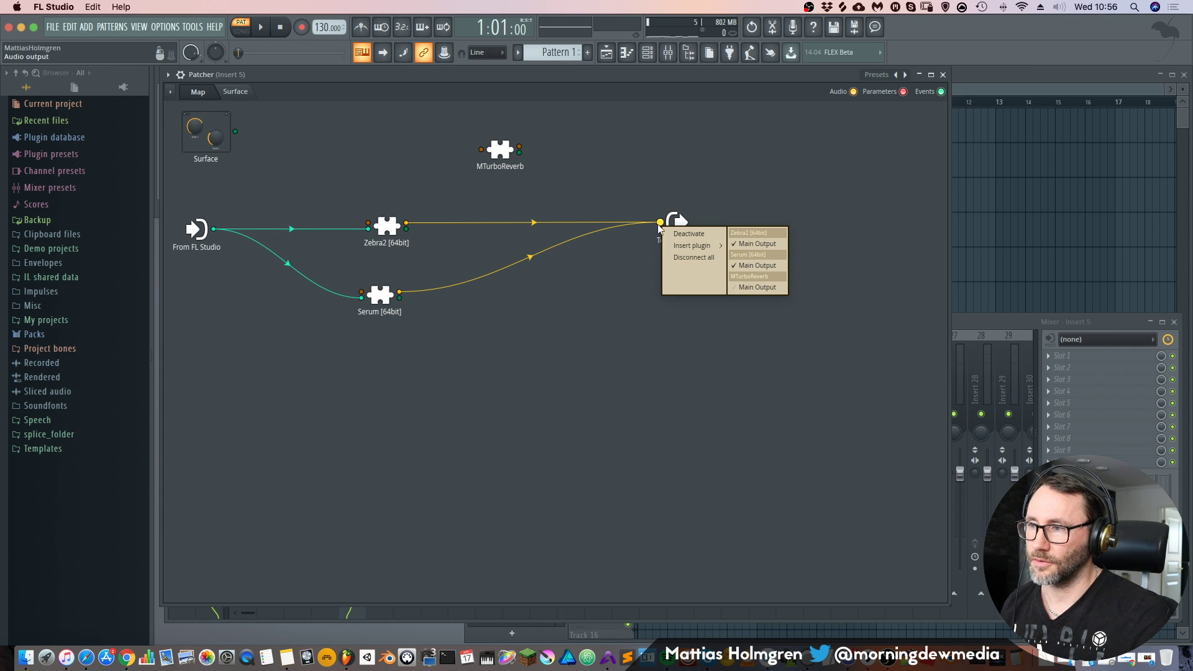
left_click(689, 258)
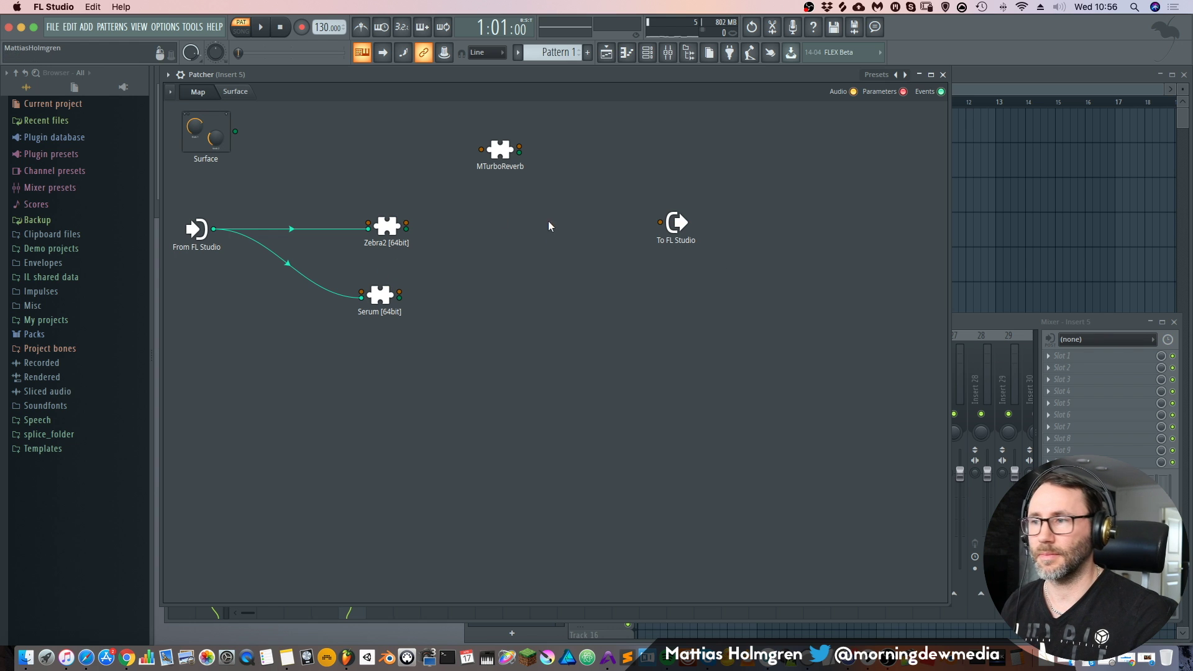
left_click_drag(405, 222, 488, 190)
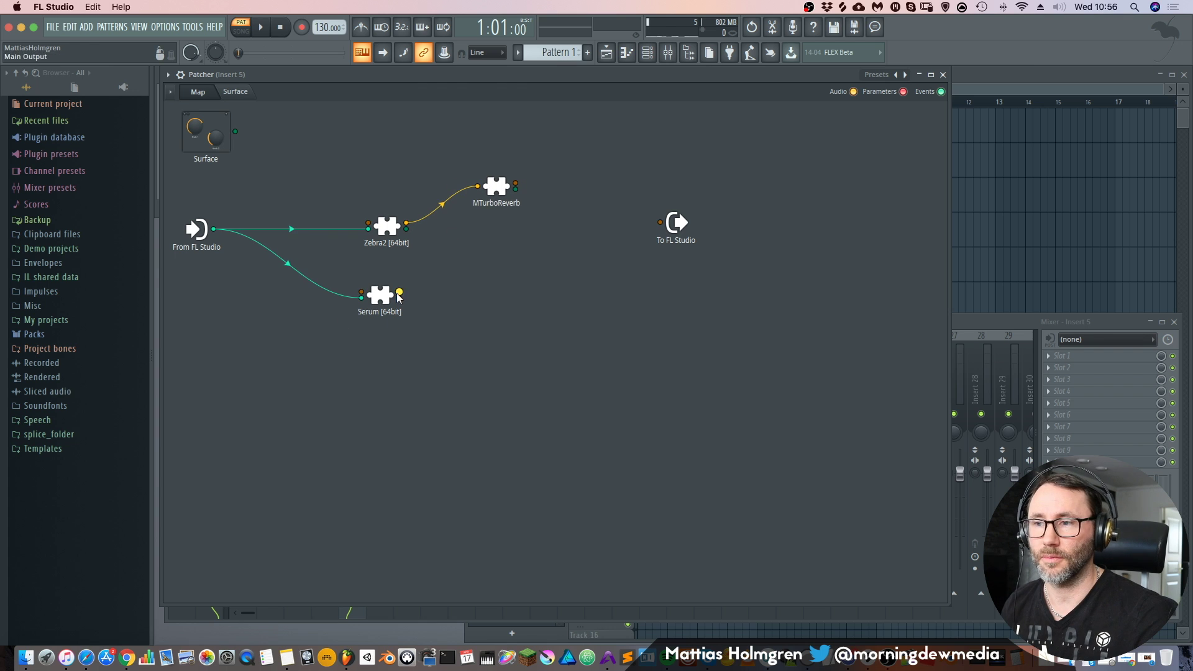
left_click_drag(398, 295, 556, 150)
left_click_drag(574, 192, 673, 229)
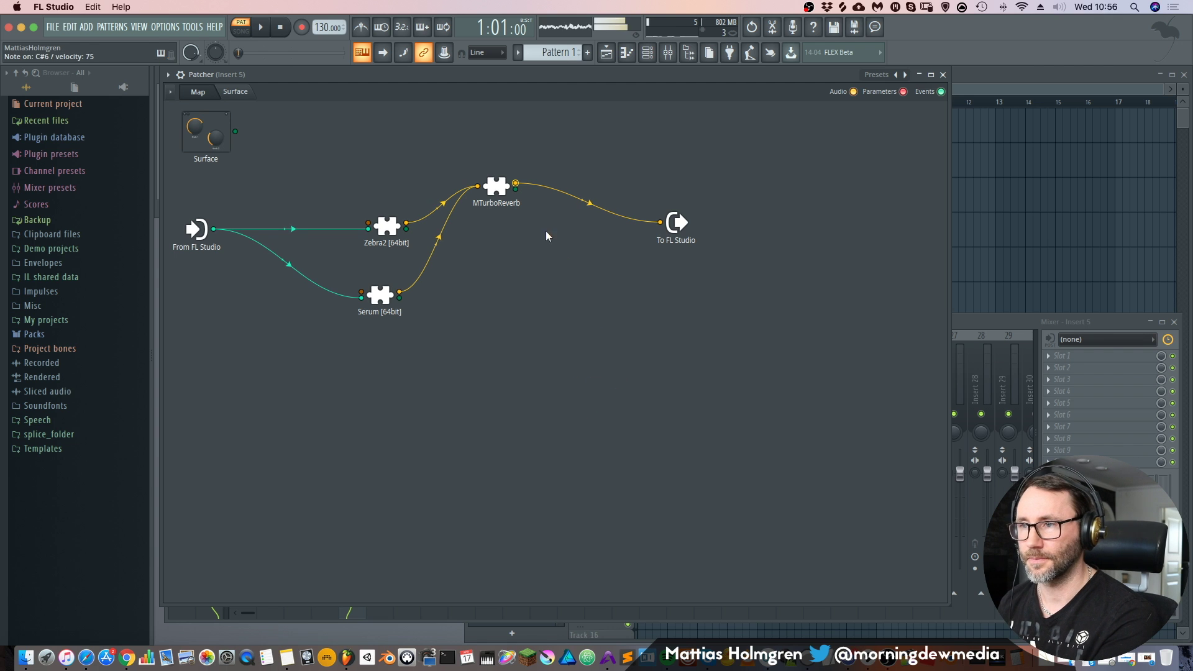
Set MTurboReverb's dry/wet to 22% and length to about 4998 ms
double_click(503, 190)
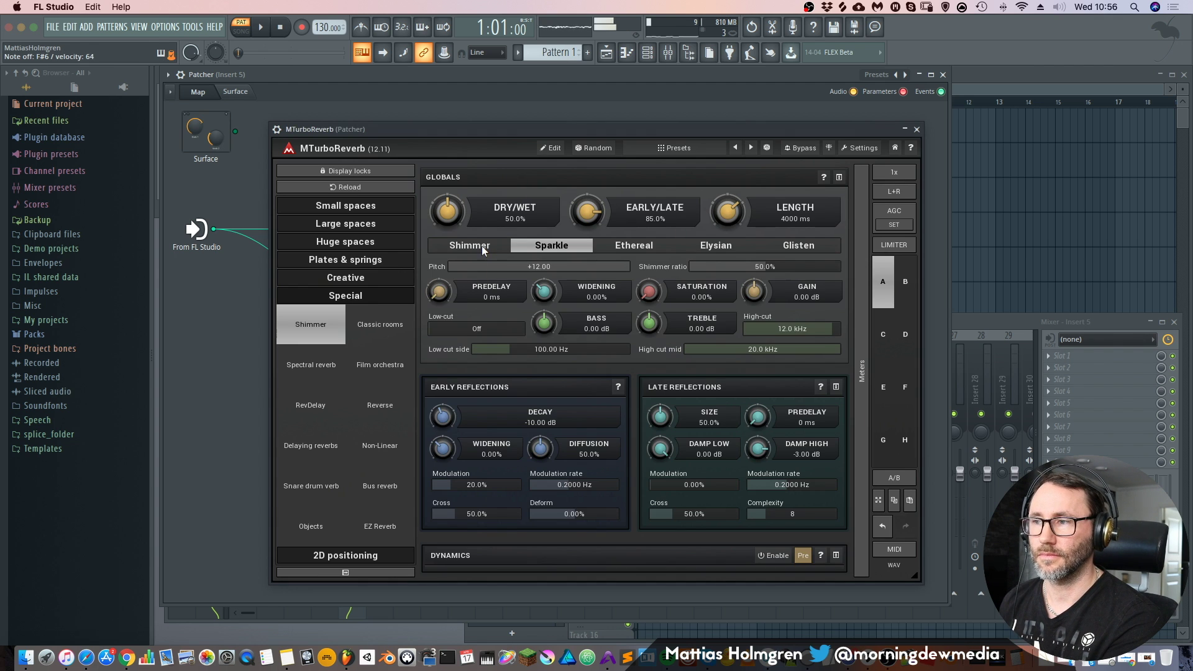
left_click_drag(447, 211, 576, 182)
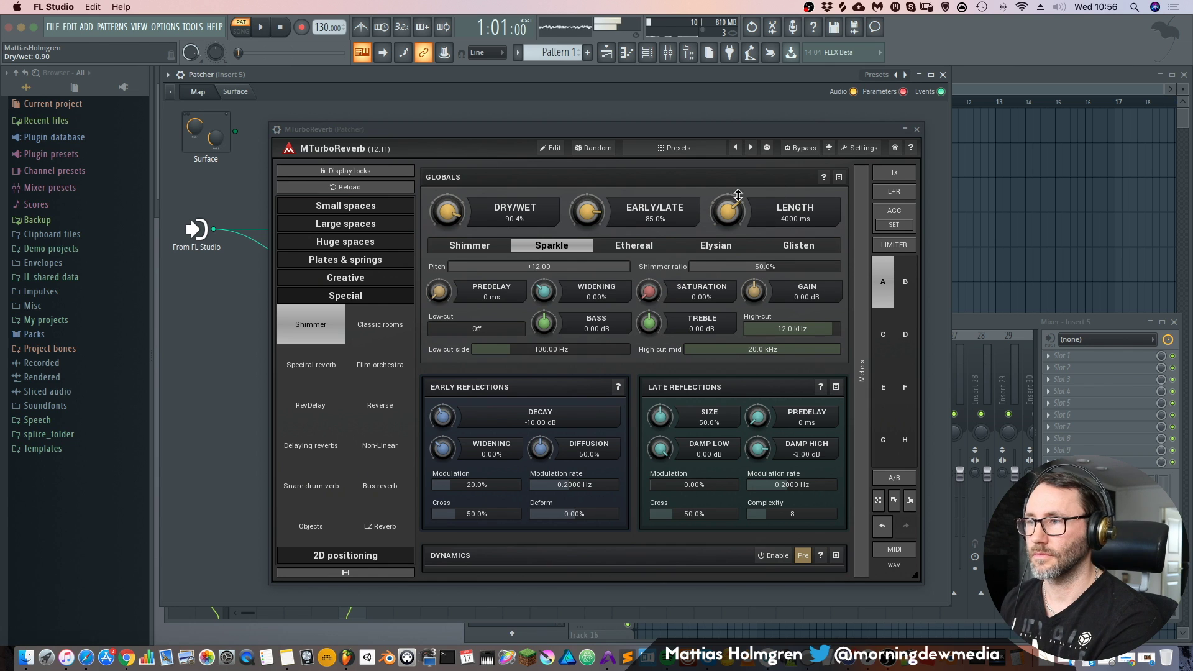
left_click_drag(728, 211, 695, 197)
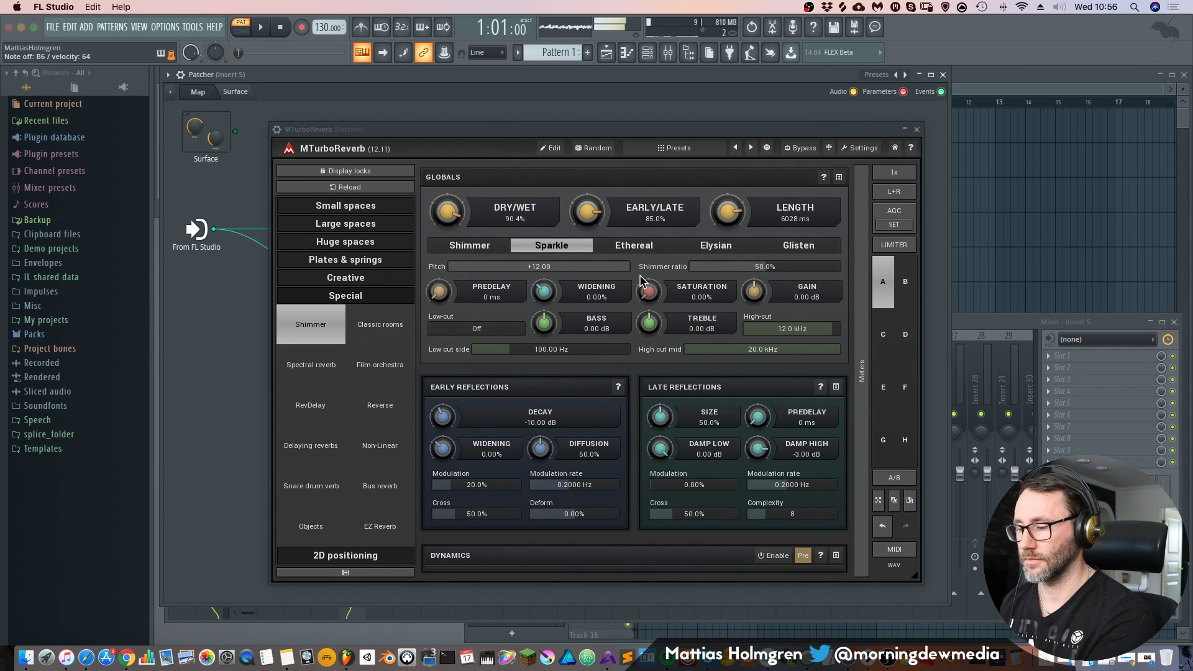
mouse_move(451, 214)
left_mouse_down()
mouse_move(451, 231)
mouse_move(447, 202)
left_mouse_up()
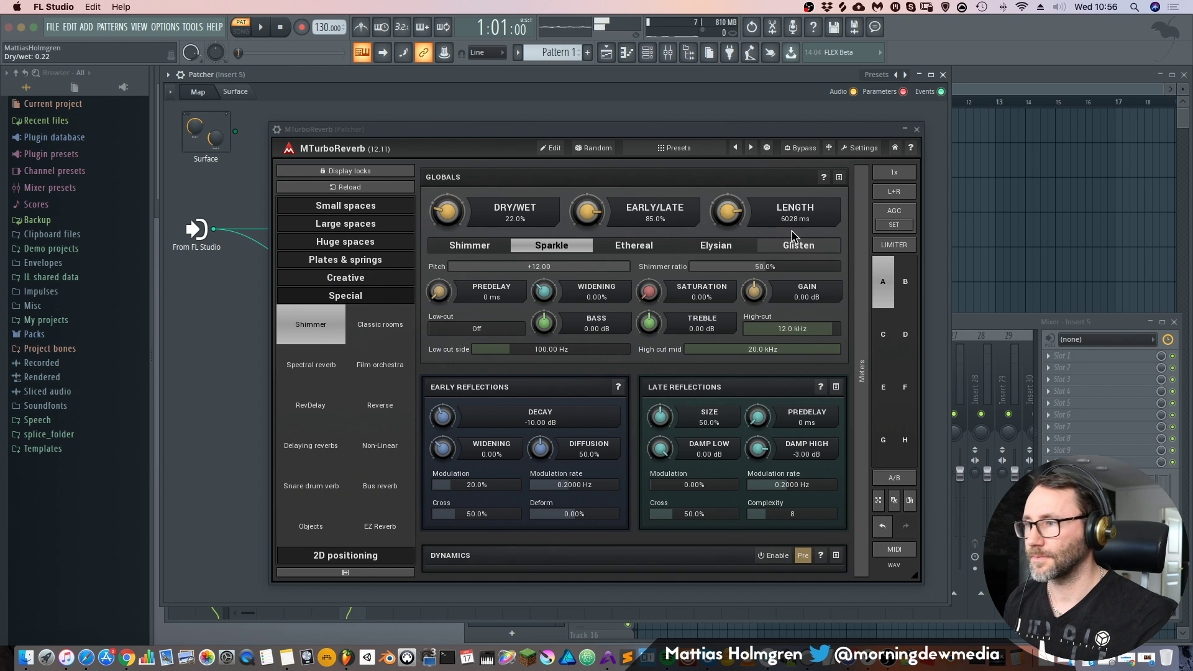
scroll(793, 226, "down", 3)
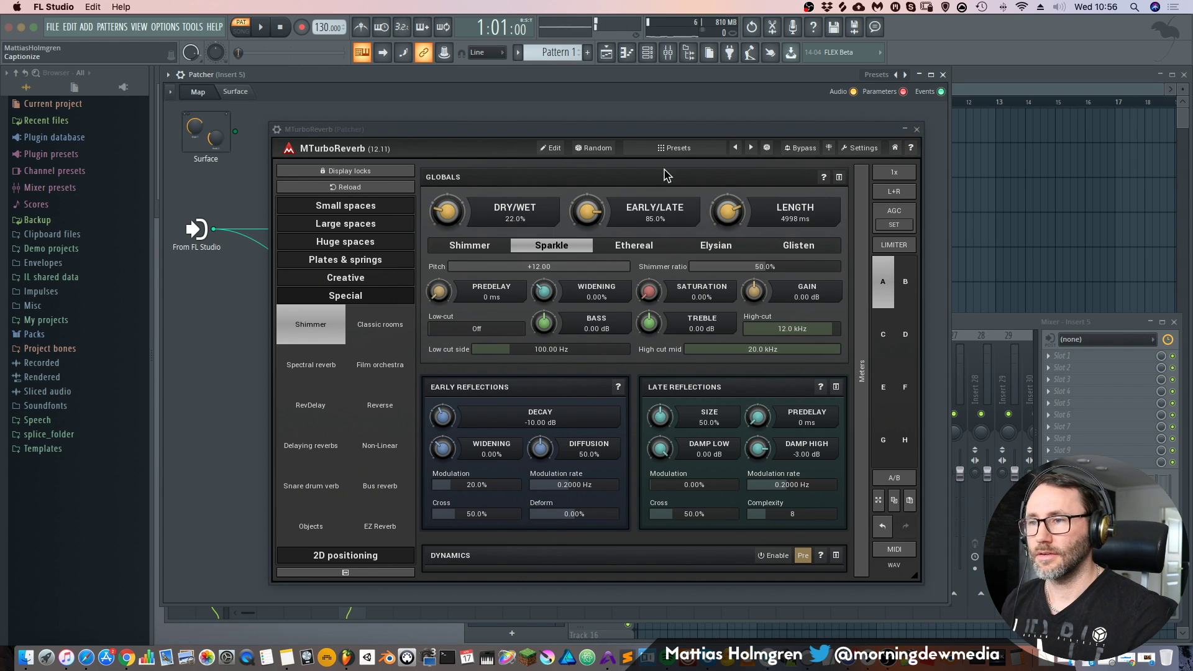
left_click(917, 130)
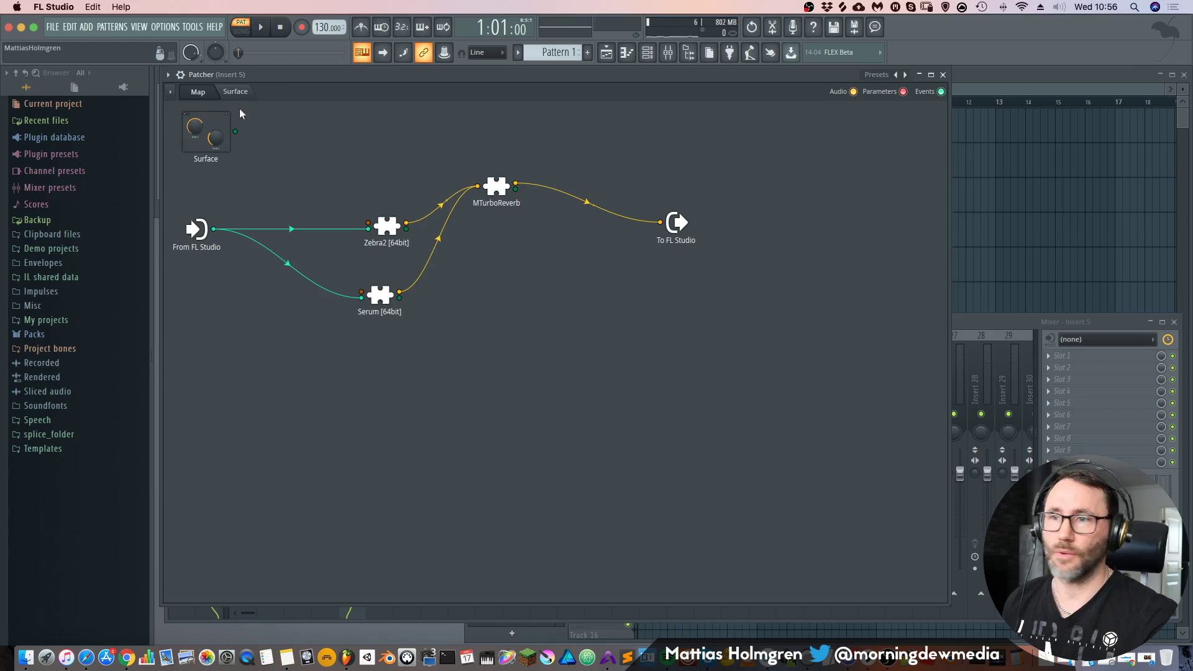
Place a new Knob 1 control at the upper left of the Patcher surface, then return to the map
left_click(236, 93)
left_click(197, 91)
left_click(236, 93)
left_click(202, 115)
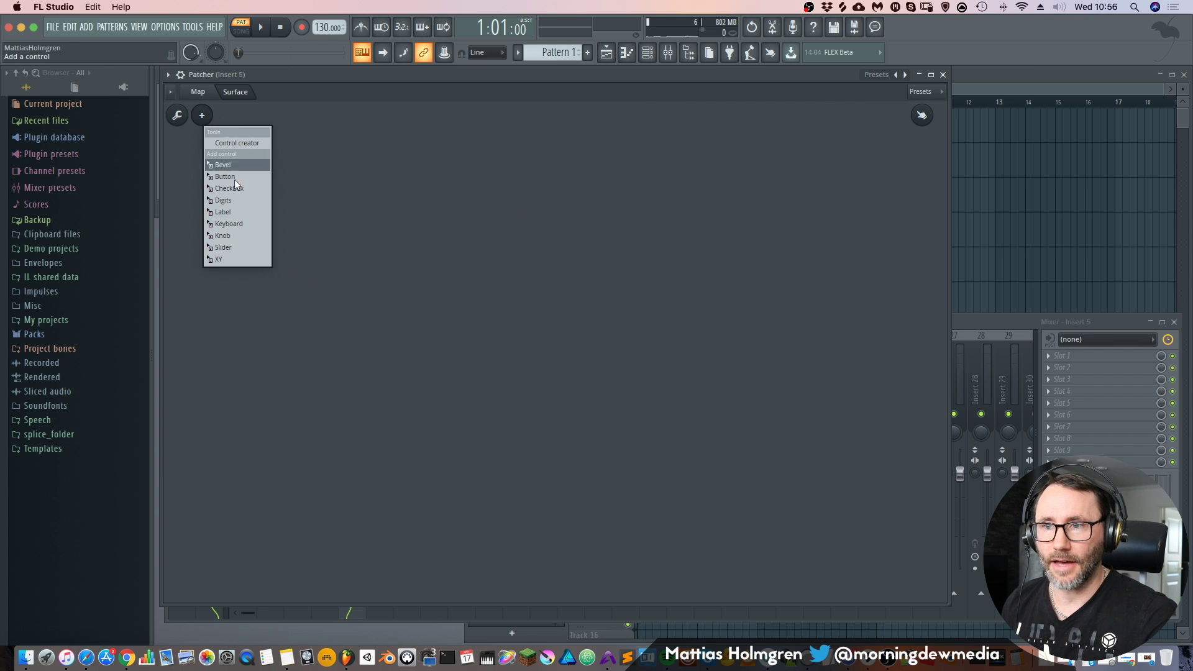
left_click(238, 235)
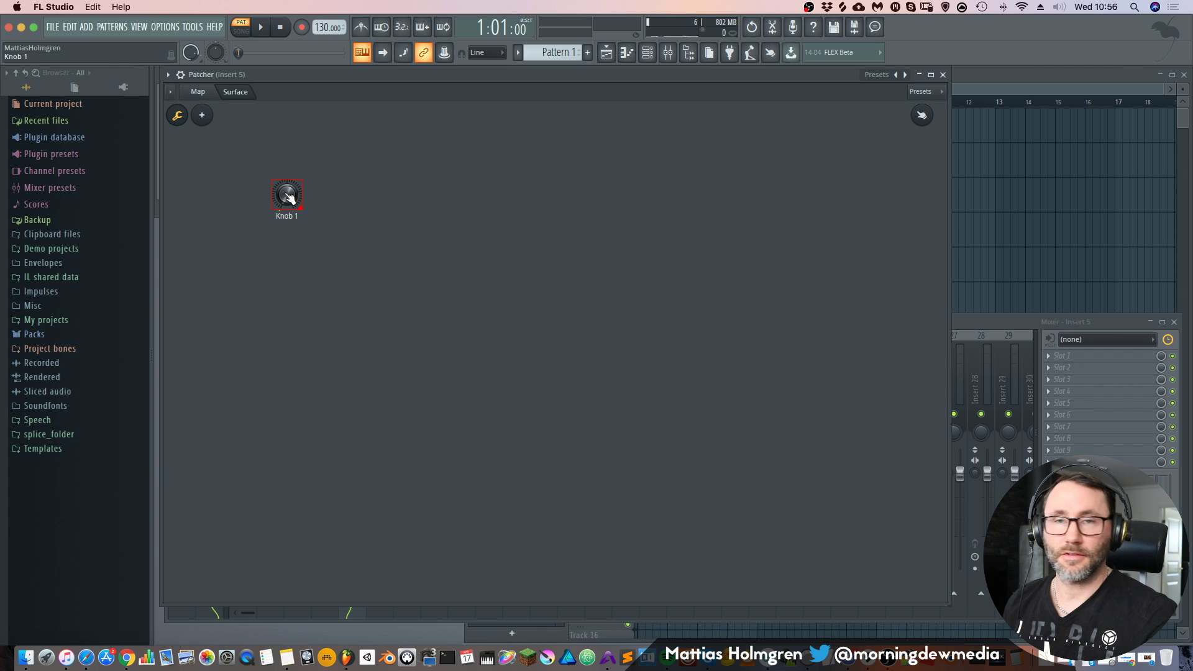
left_click(270, 175)
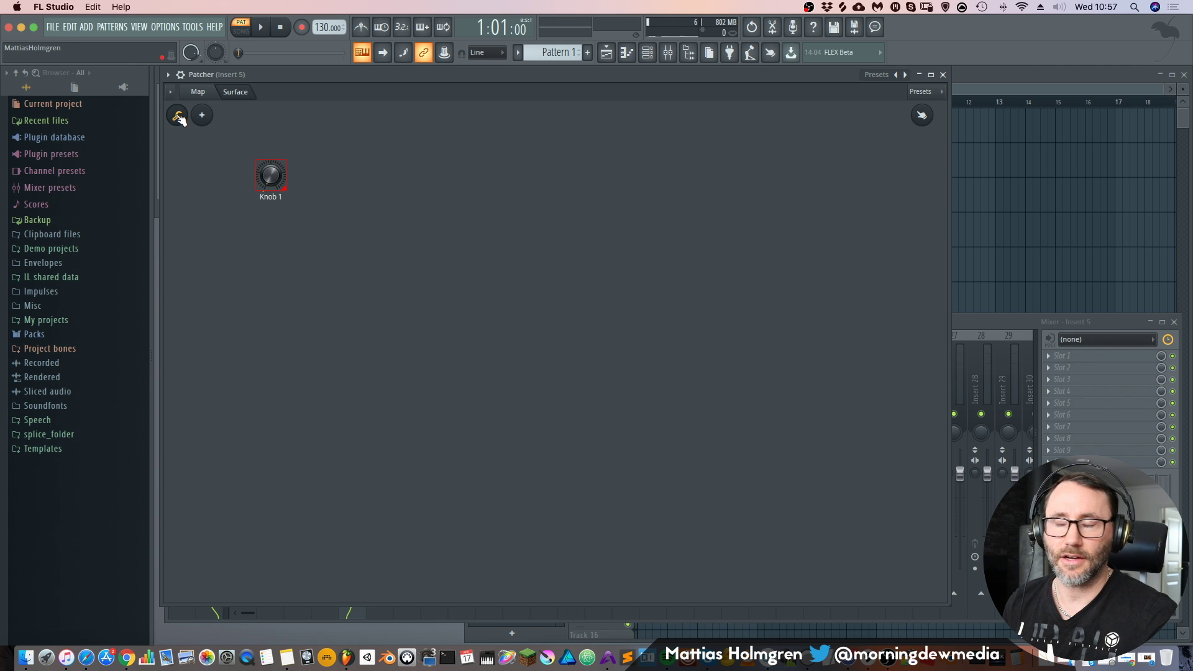
left_click(198, 92)
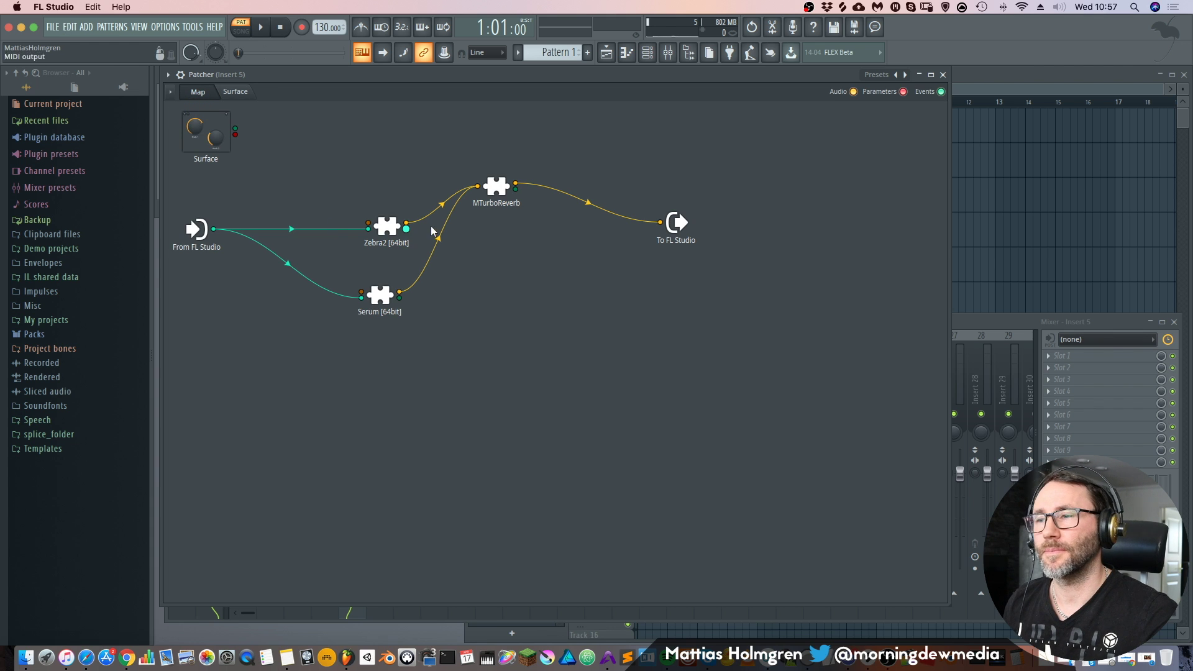
Lower the MTurboReverb node and cable the Surface knob to its 1. Dry/wet parameter
left_click_drag(491, 193, 497, 224)
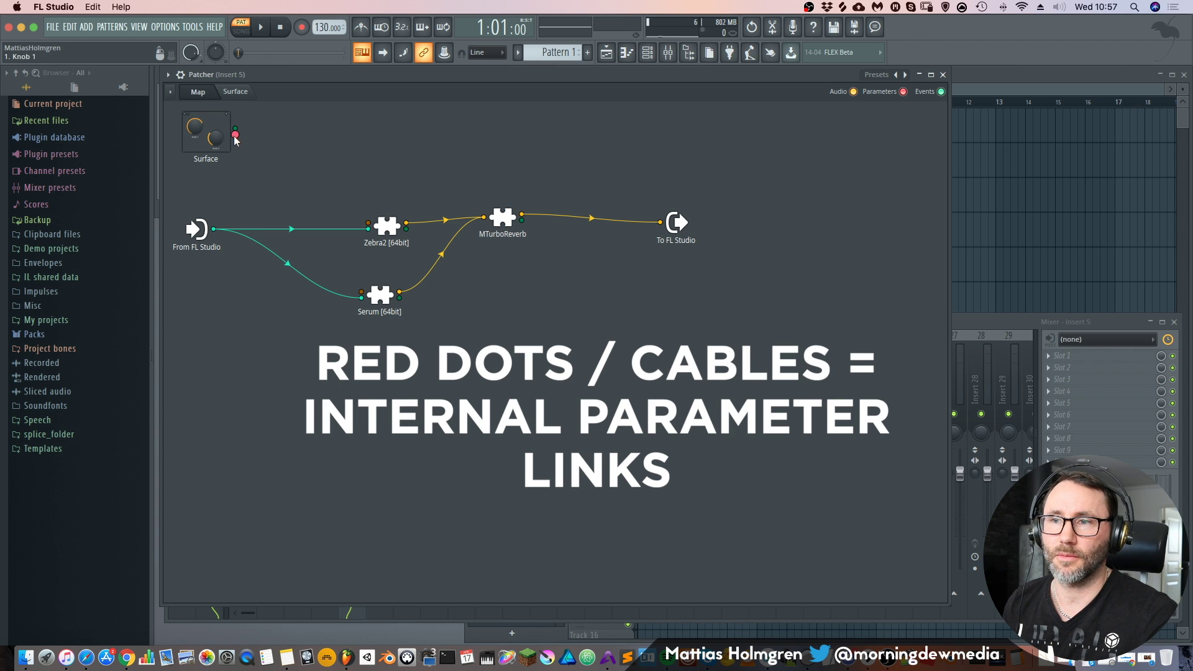
left_click_drag(236, 135, 490, 217)
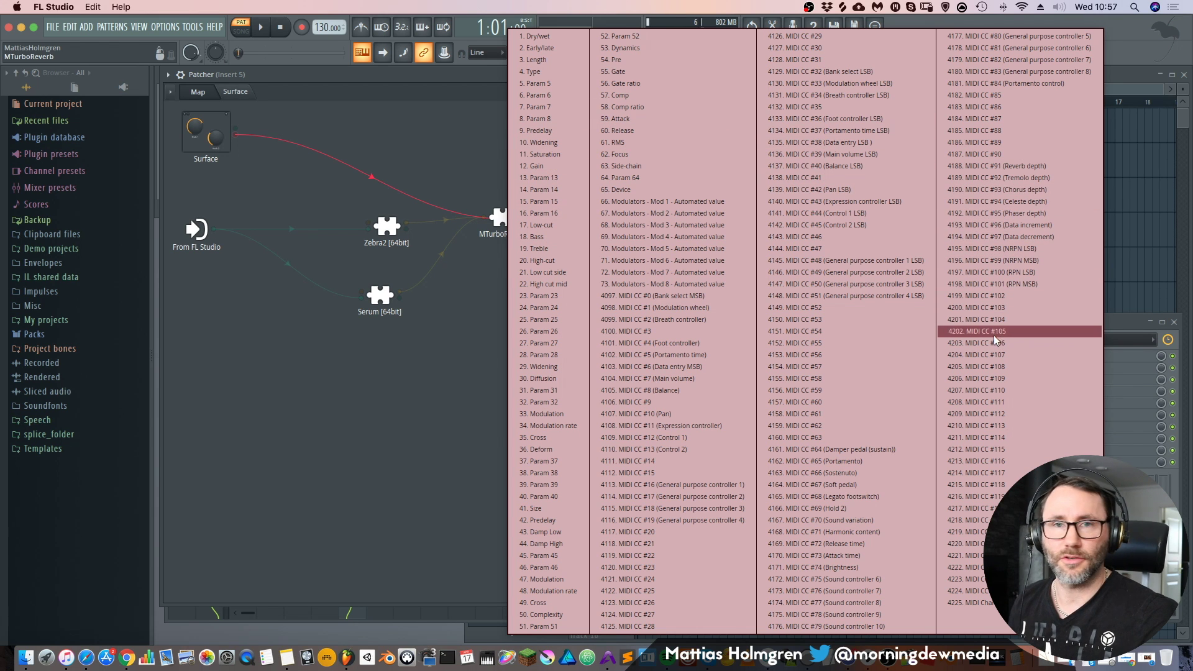
left_click(538, 37)
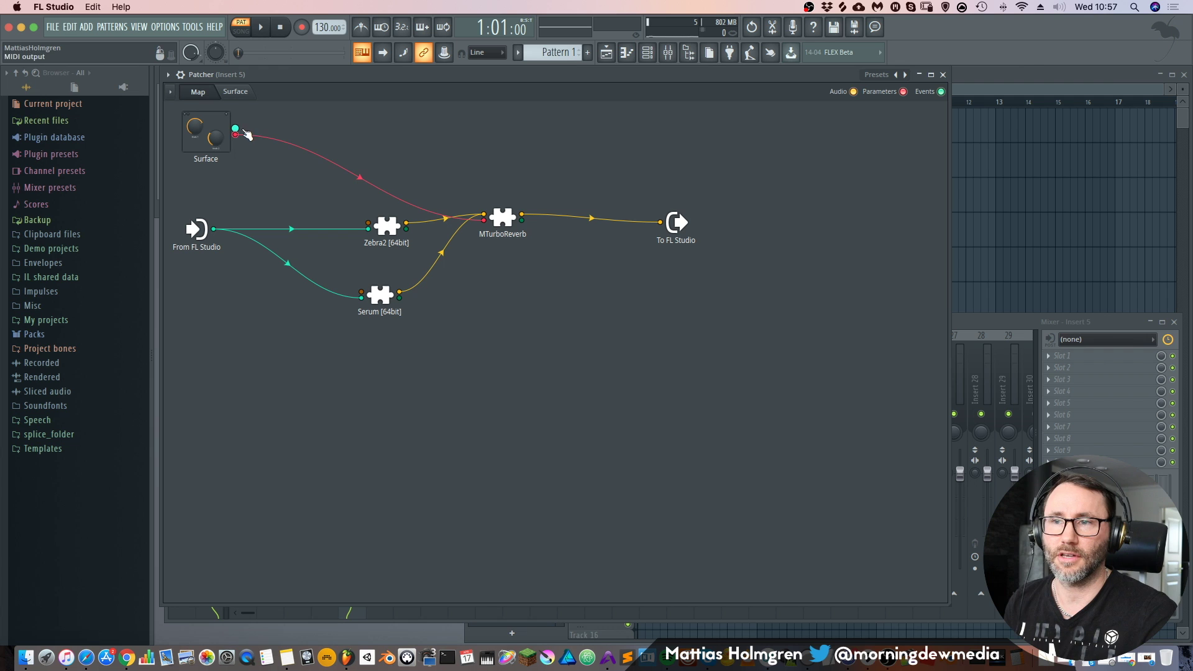
left_click(235, 92)
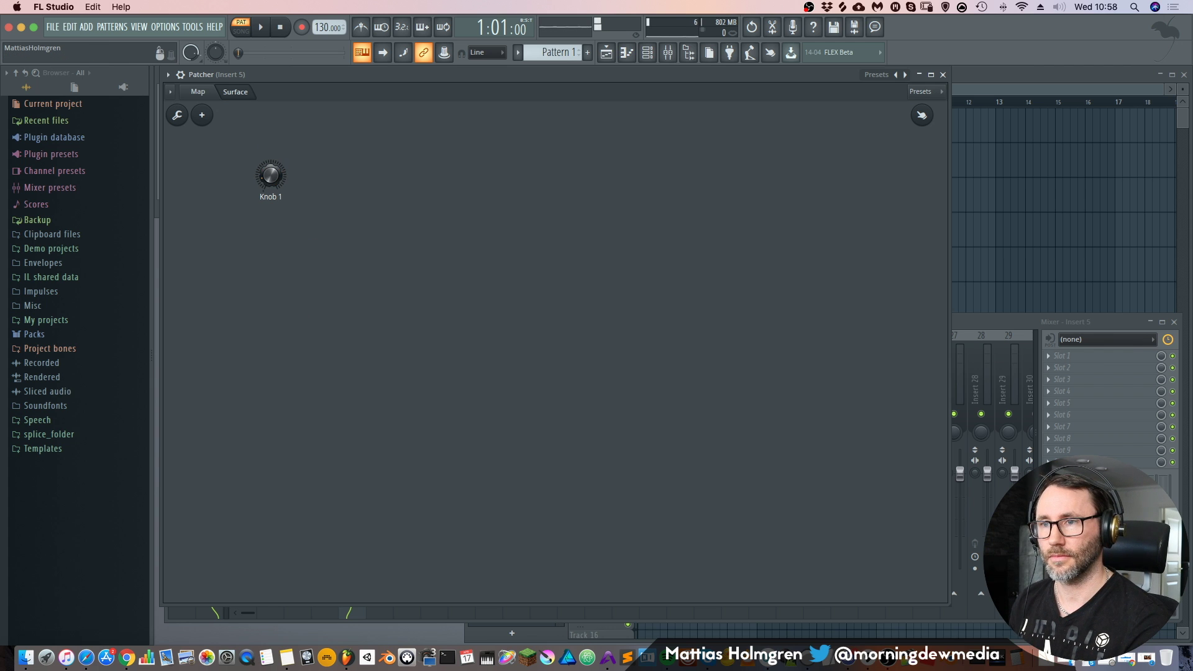
Activate Knob 1 and assign it to a hardware MIDI controller with Link to controller
right_click(271, 177)
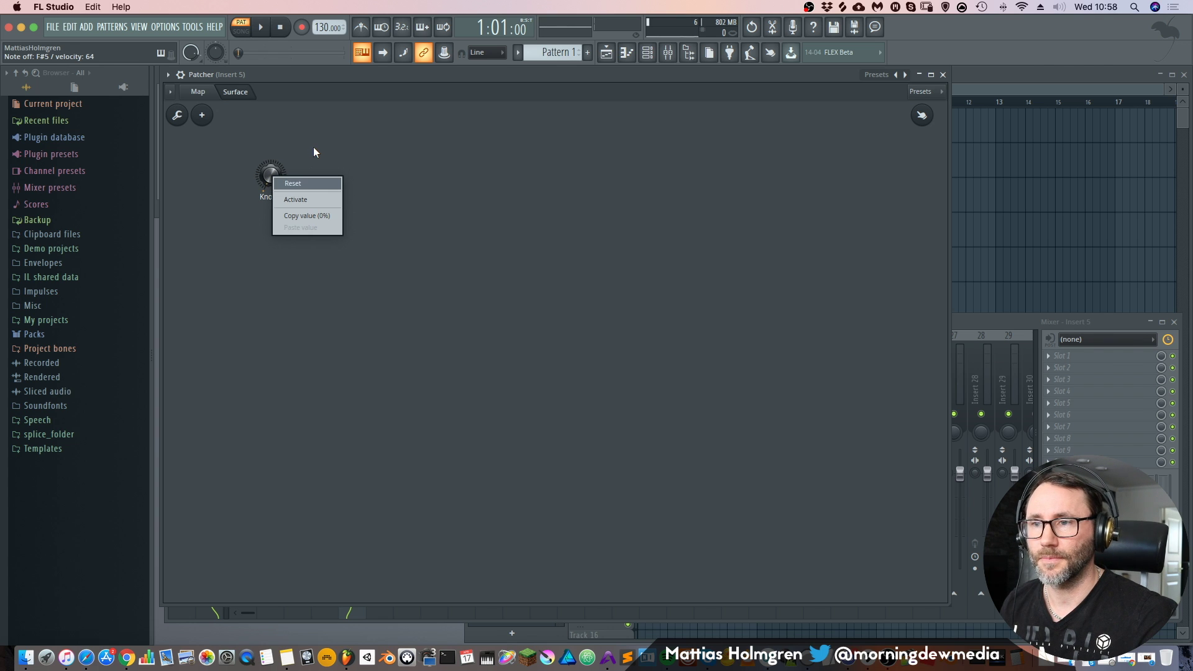
left_click(315, 196)
right_click(272, 175)
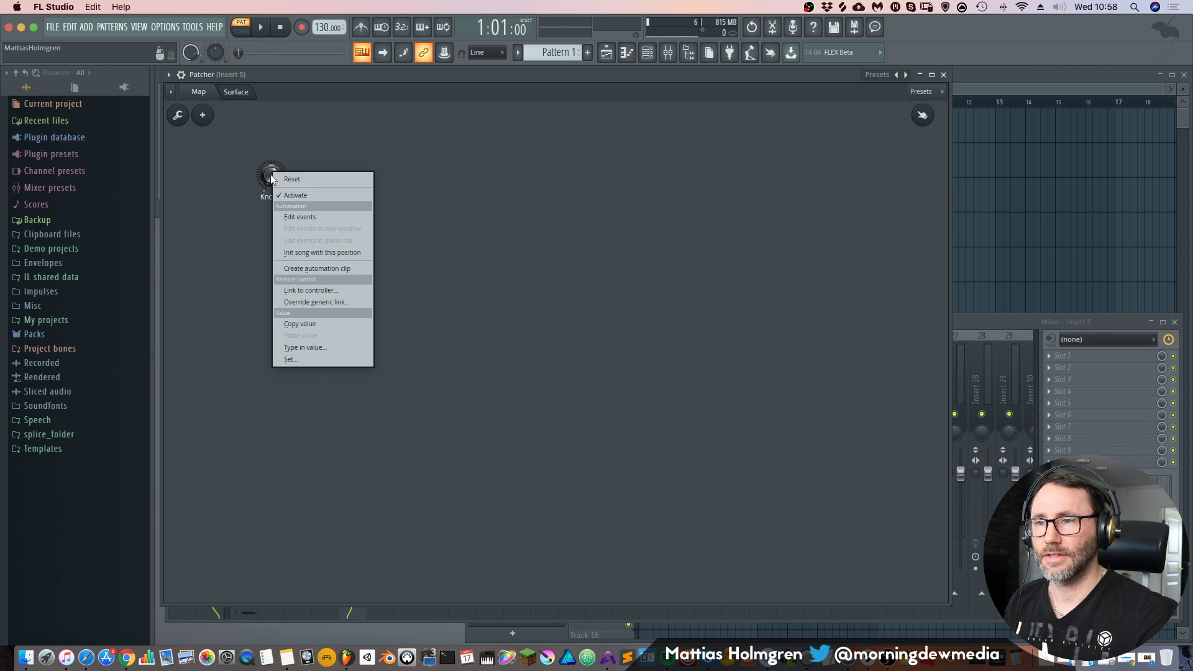
left_click(287, 187)
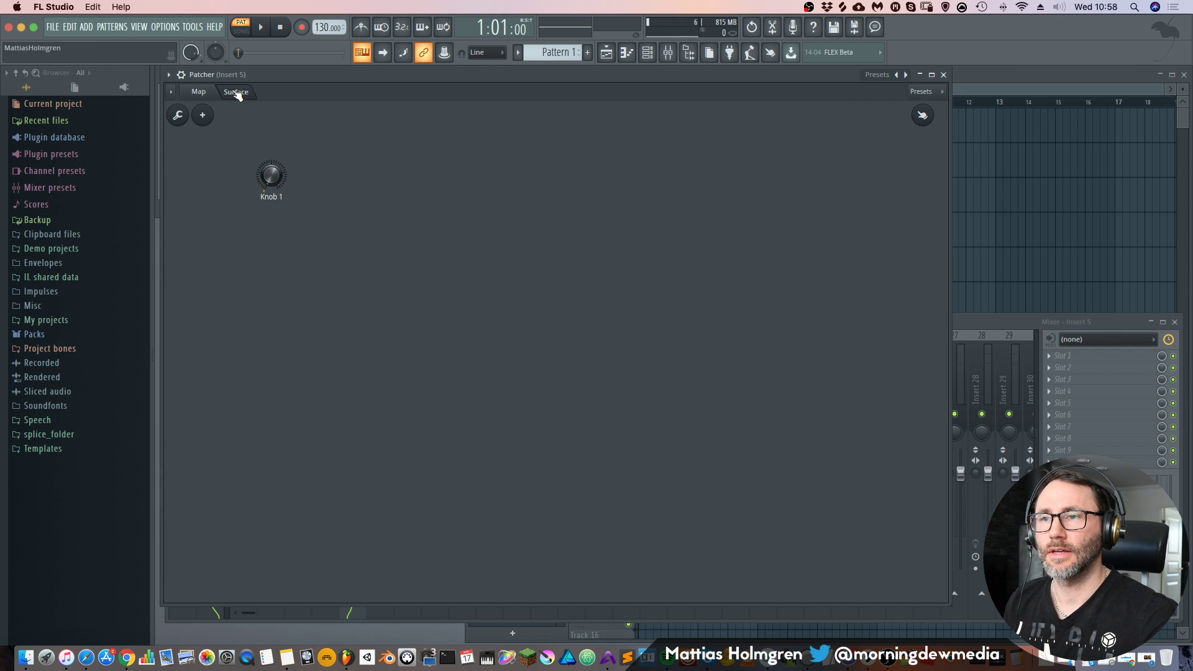
right_click(271, 180)
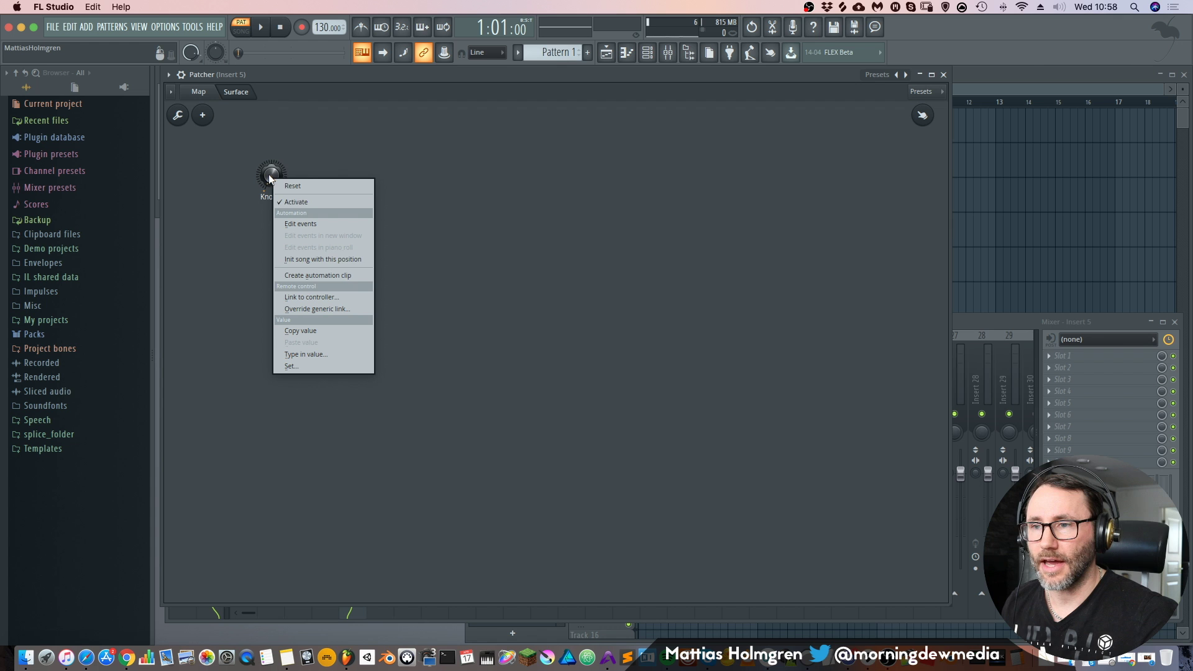
left_click(333, 298)
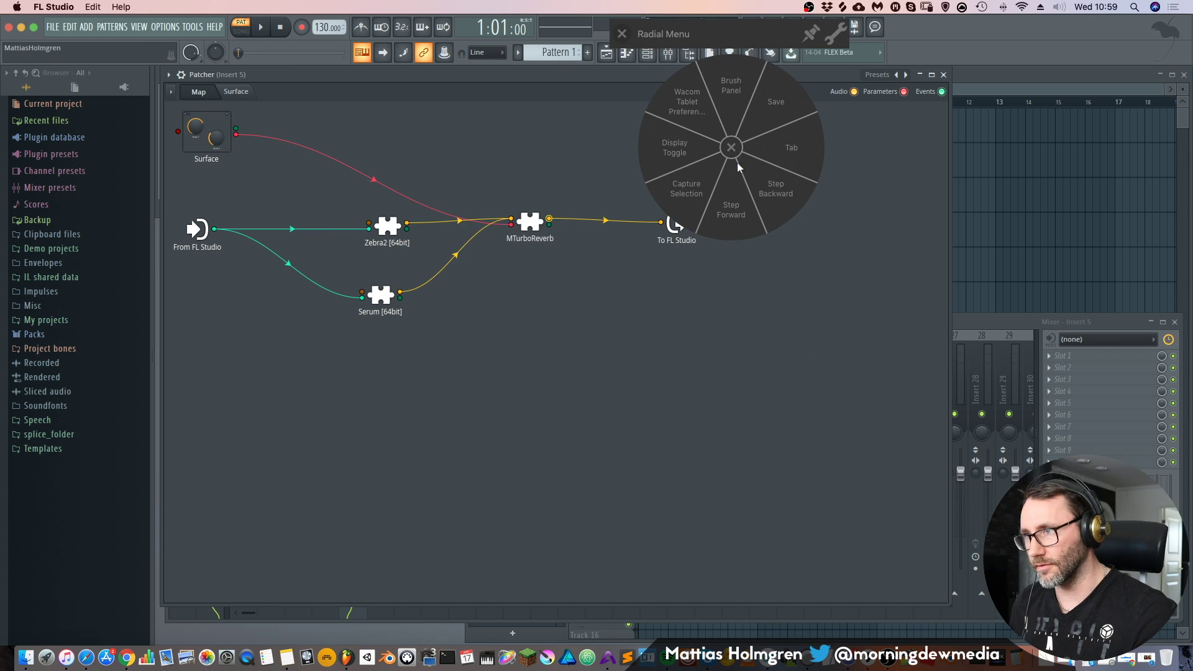
Dismiss the radial menu left open over the Patcher map
left_click(733, 147)
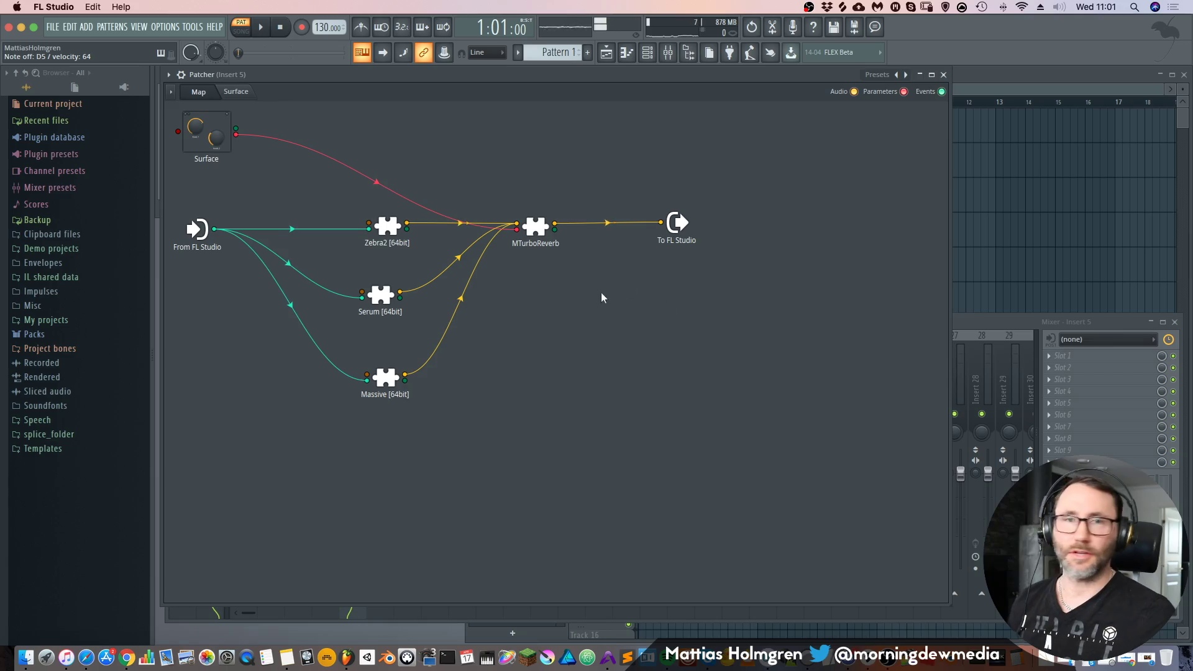
Insert OTT after MTurboReverb's output and reposition the new OTT node
right_click(554, 225)
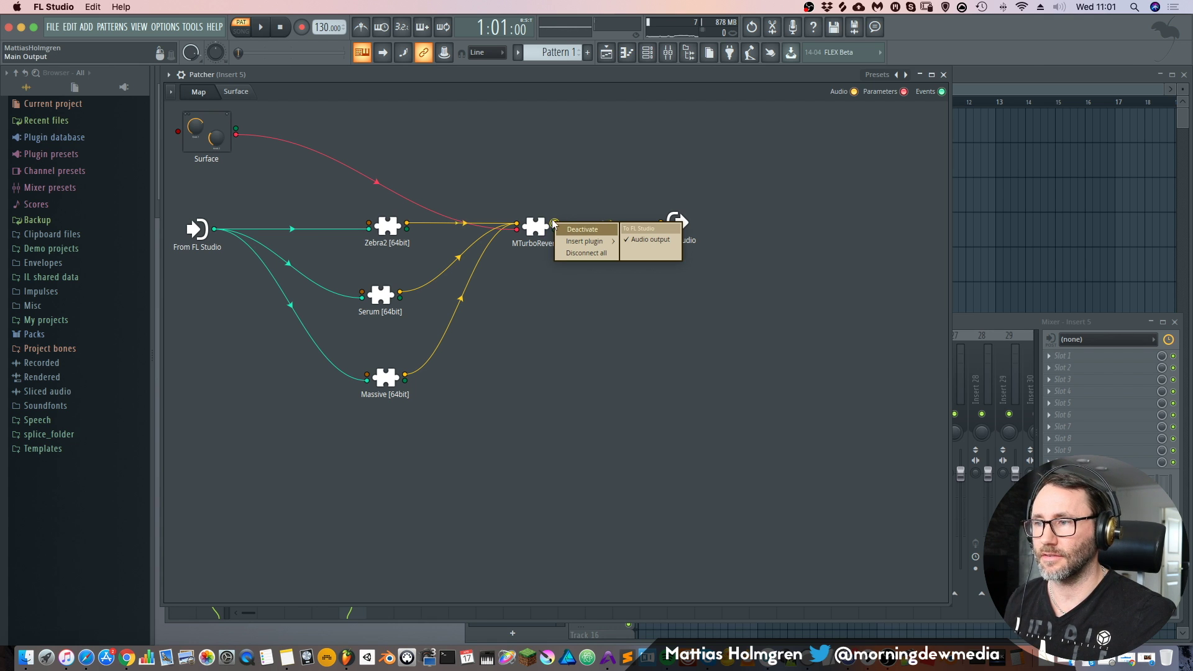
mouse_move(585, 246)
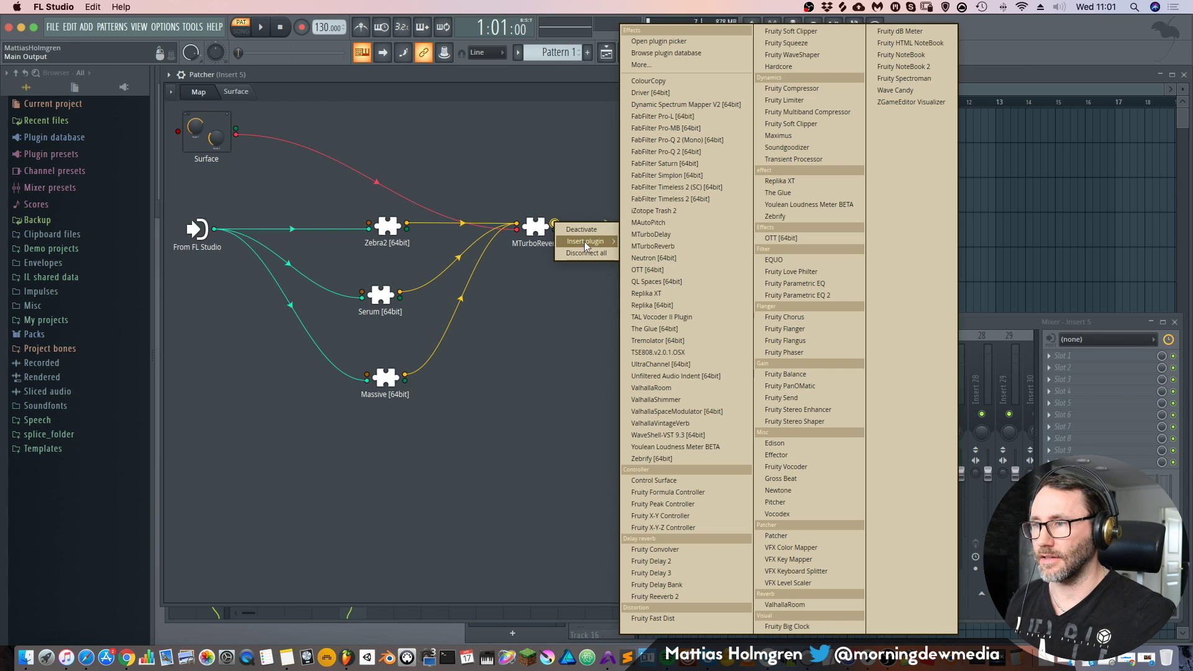
left_click(790, 239)
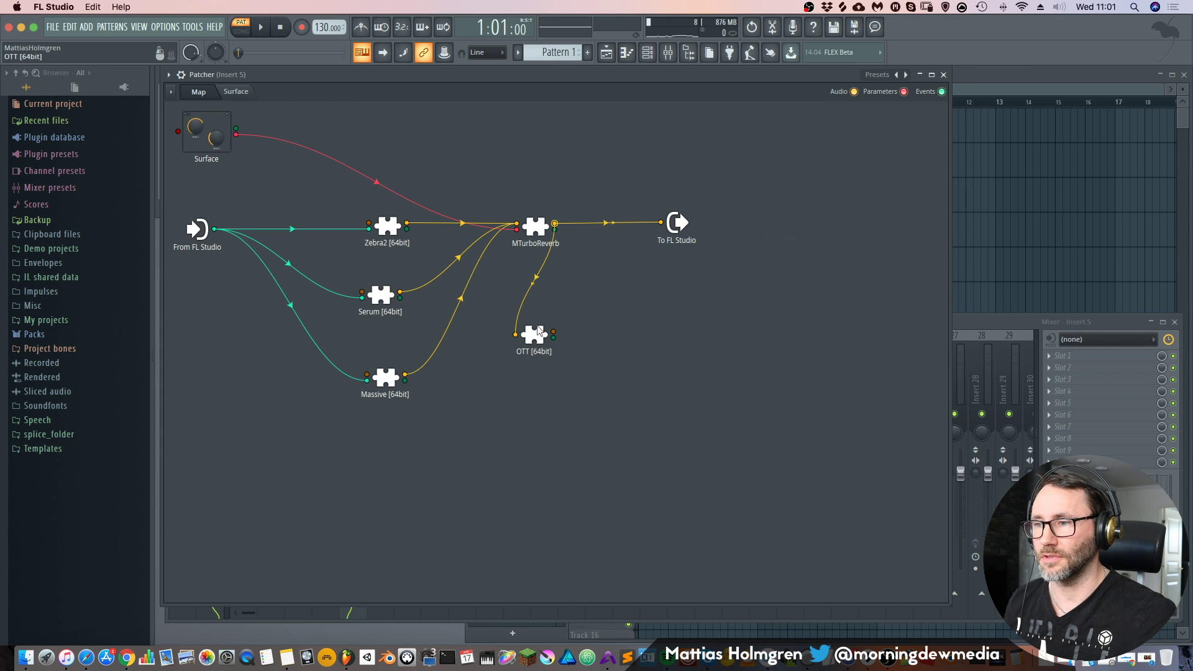
left_click_drag(538, 331, 592, 274)
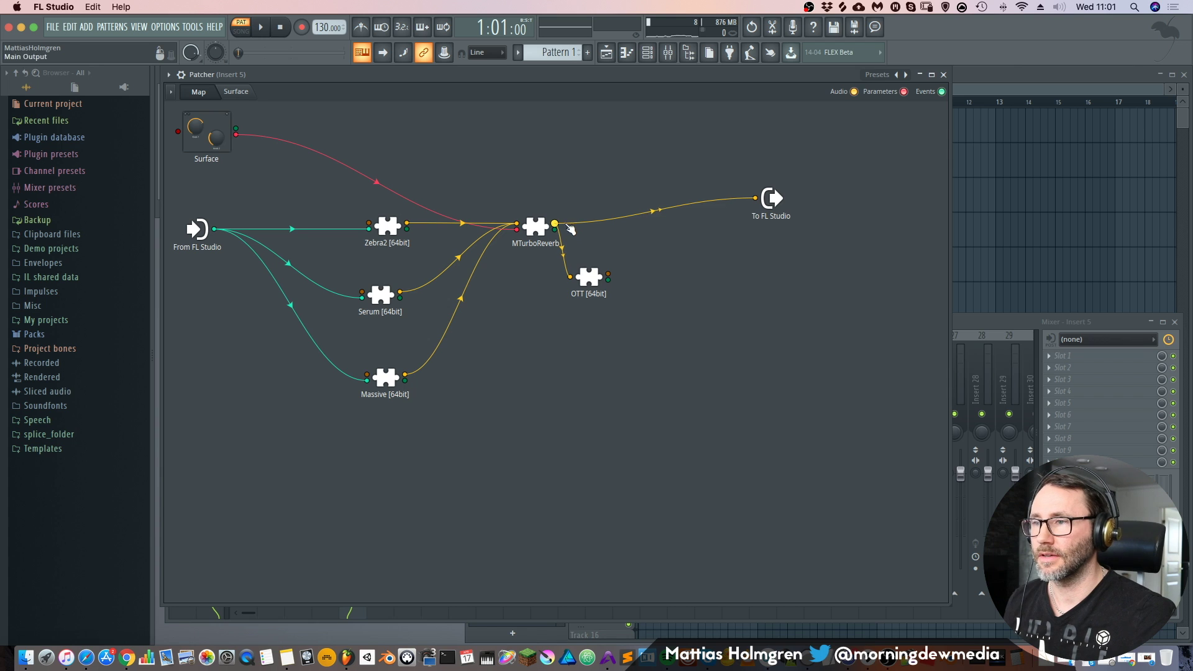
Disconnect To FL Studio's inputs, route OTT into it, and open the OTT window
right_click(754, 199)
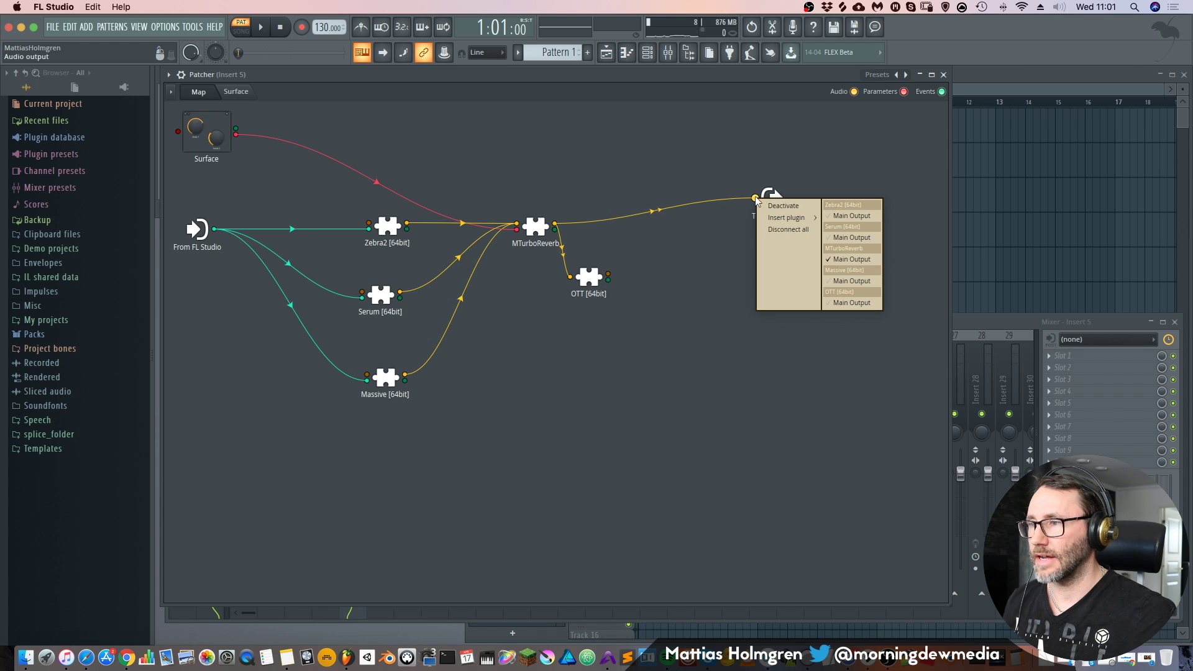
left_click(787, 229)
left_click_drag(588, 276, 611, 218)
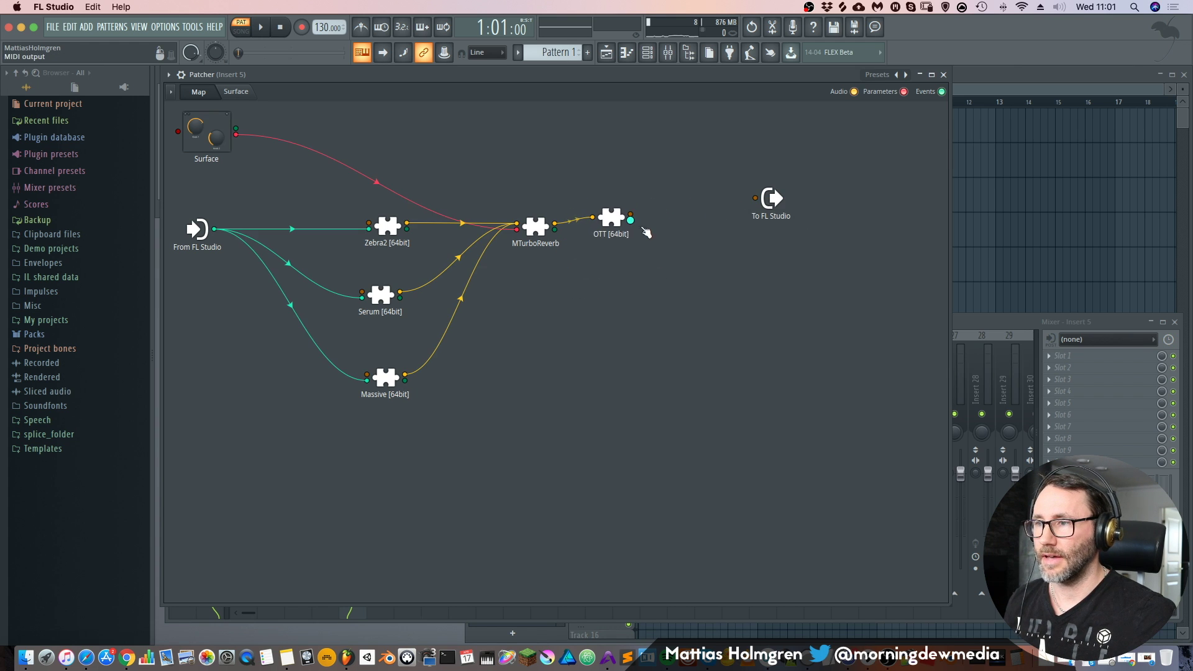
left_click_drag(755, 198, 755, 198)
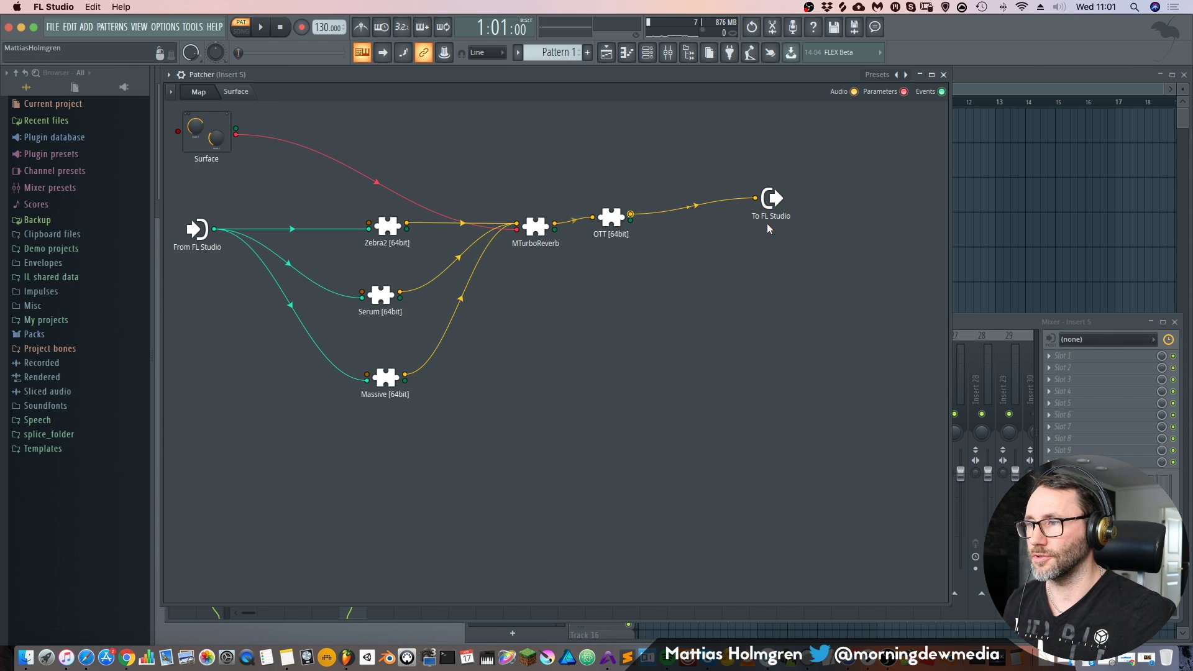
left_click(616, 228)
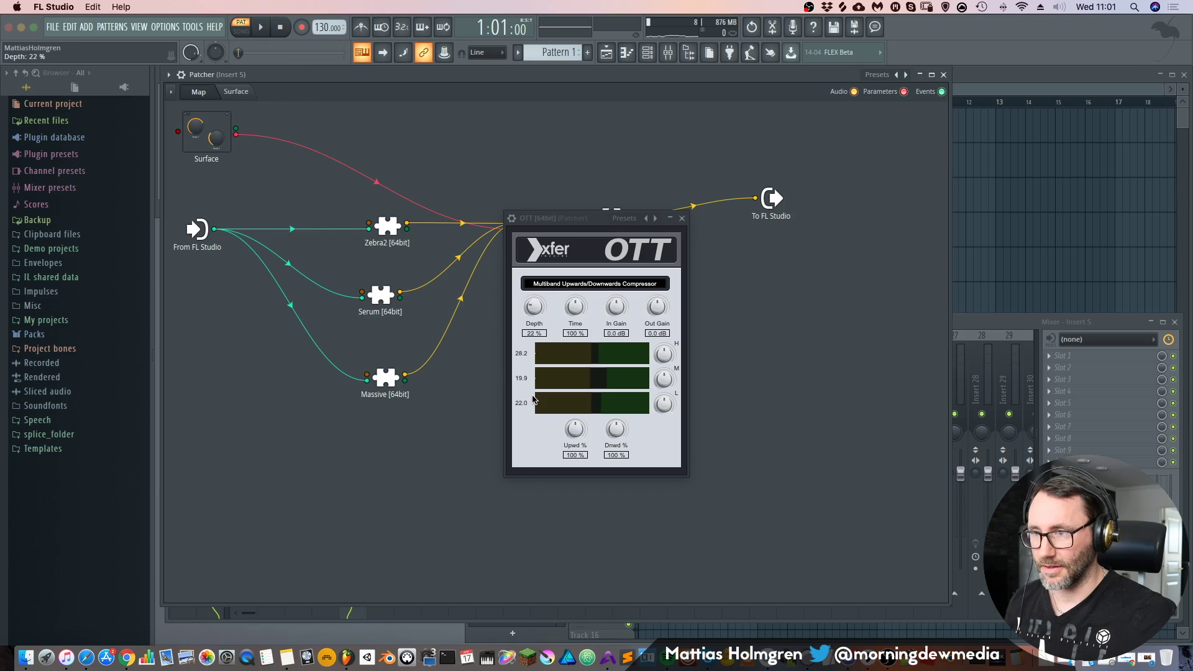
left_click_drag(595, 215, 601, 301)
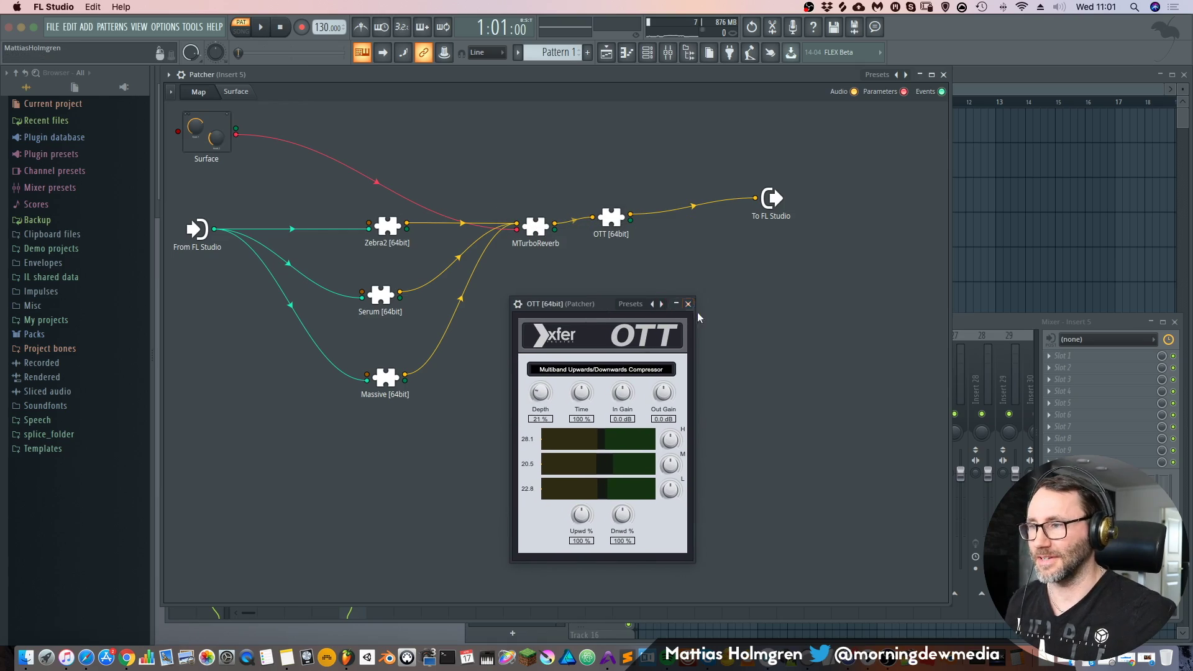